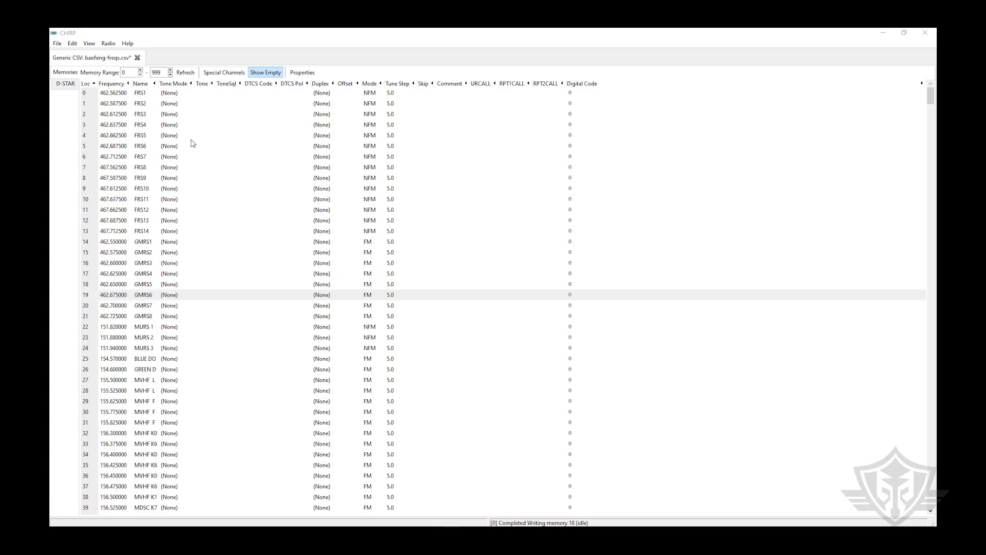
pyautogui.click(57, 43)
pyautogui.moveTo(90, 43)
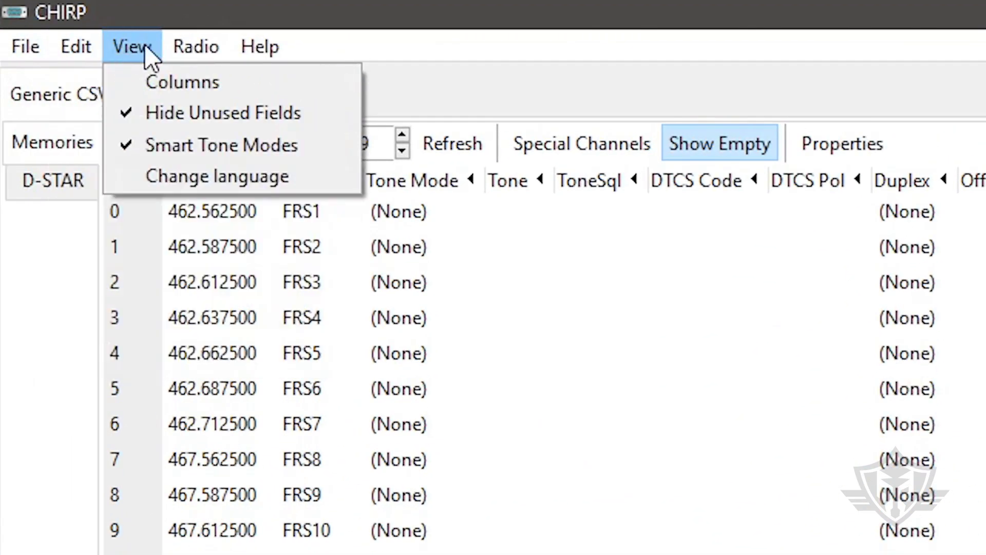
pyautogui.moveTo(254, 51)
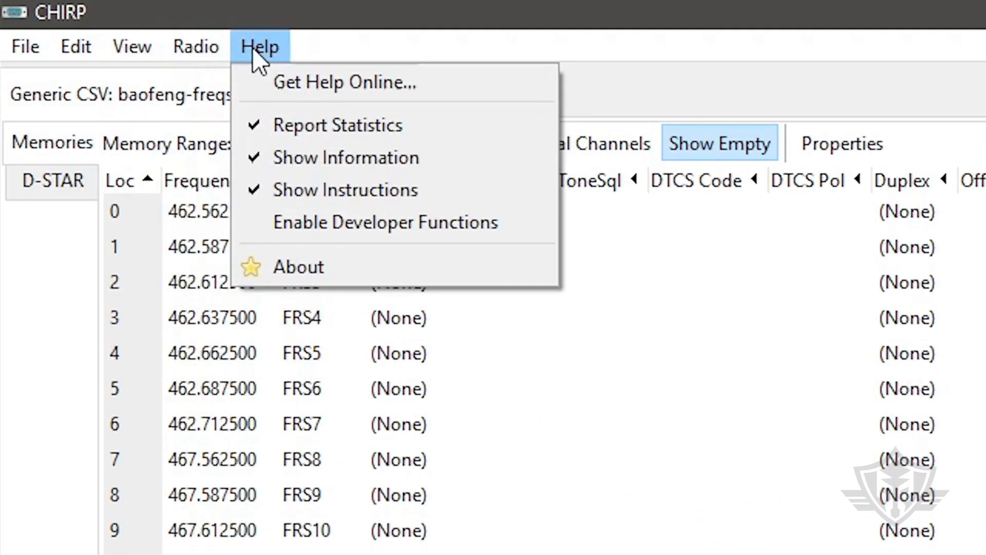
# - Download the memories from a Baofeng UV-5R on port COM5, proceeding with the experimental driver and accepting the radio instructions
pyautogui.moveTo(199, 46)
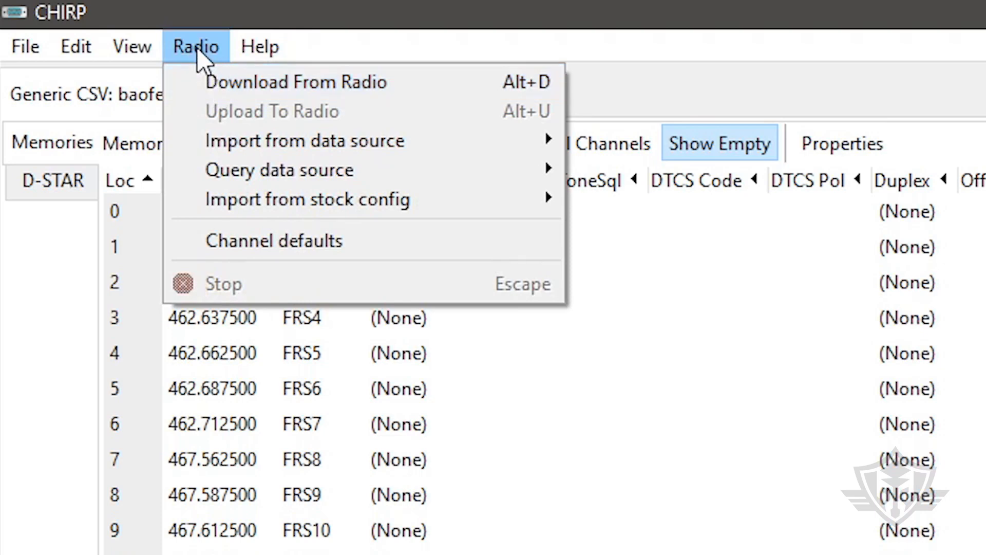
pyautogui.click(215, 85)
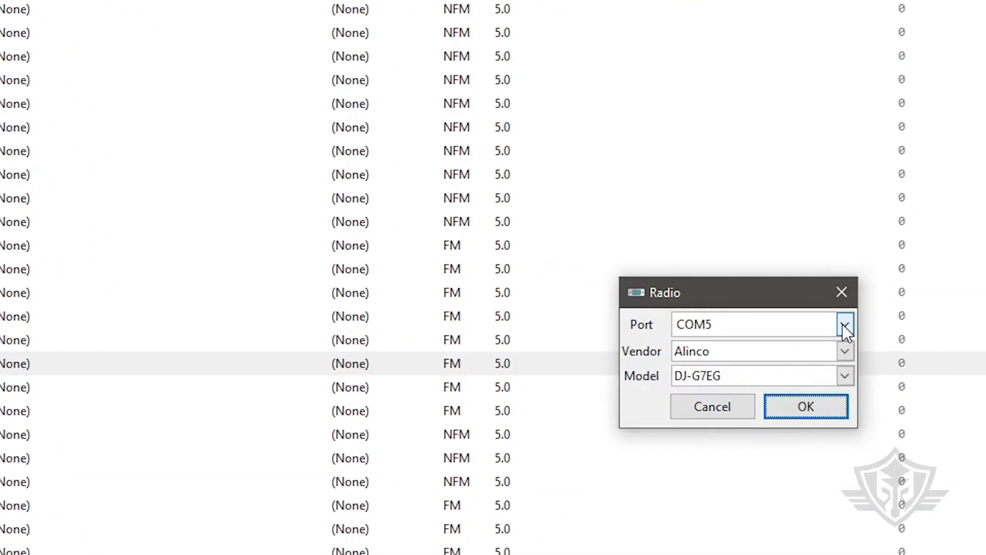
pyautogui.click(845, 326)
pyautogui.click(843, 323)
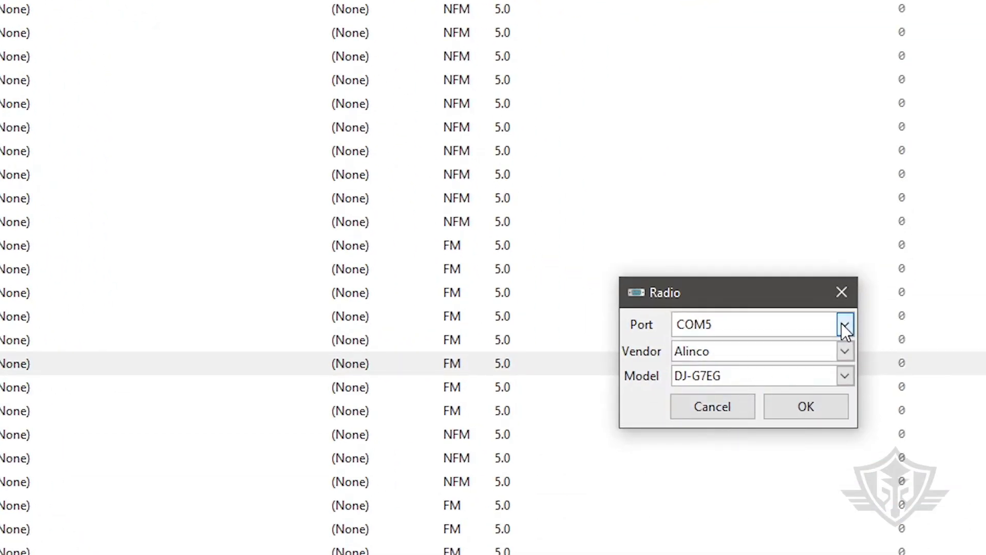
pyautogui.click(847, 353)
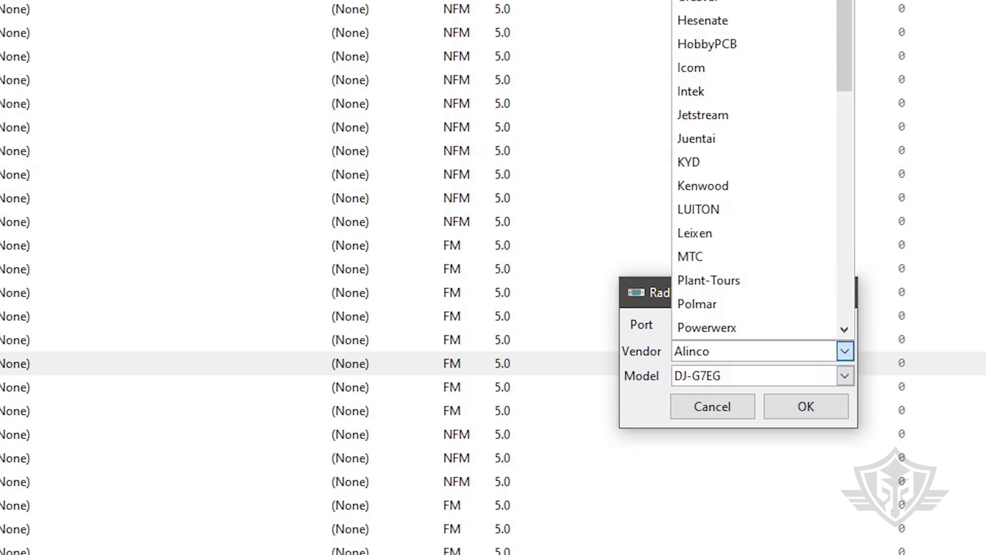
pyautogui.click(704, 1)
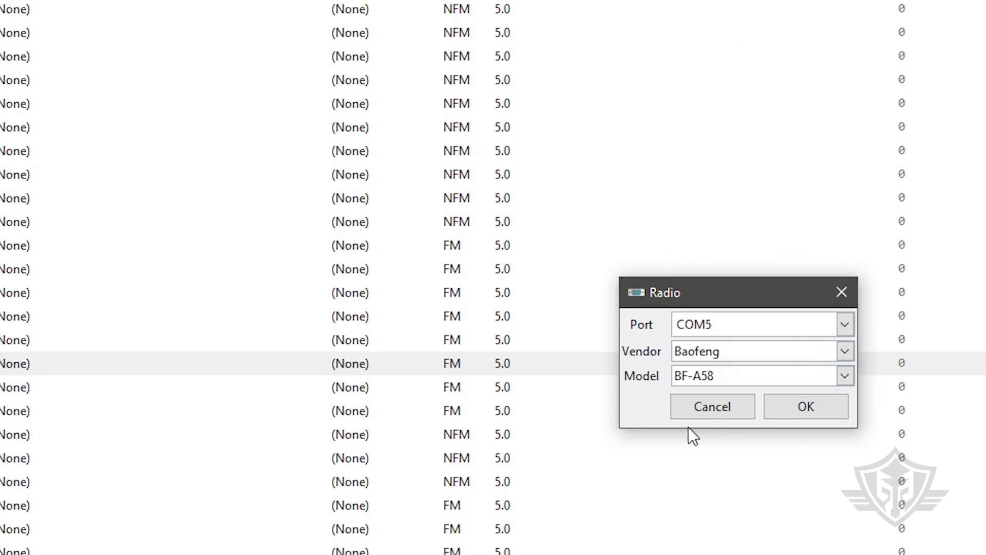
pyautogui.scroll(-3, 816, 377)
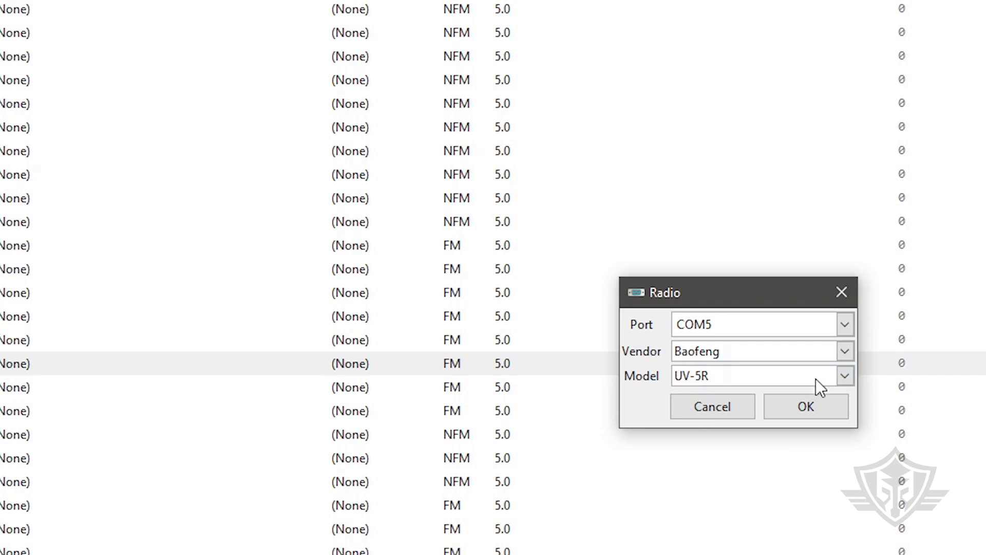
pyautogui.click(802, 406)
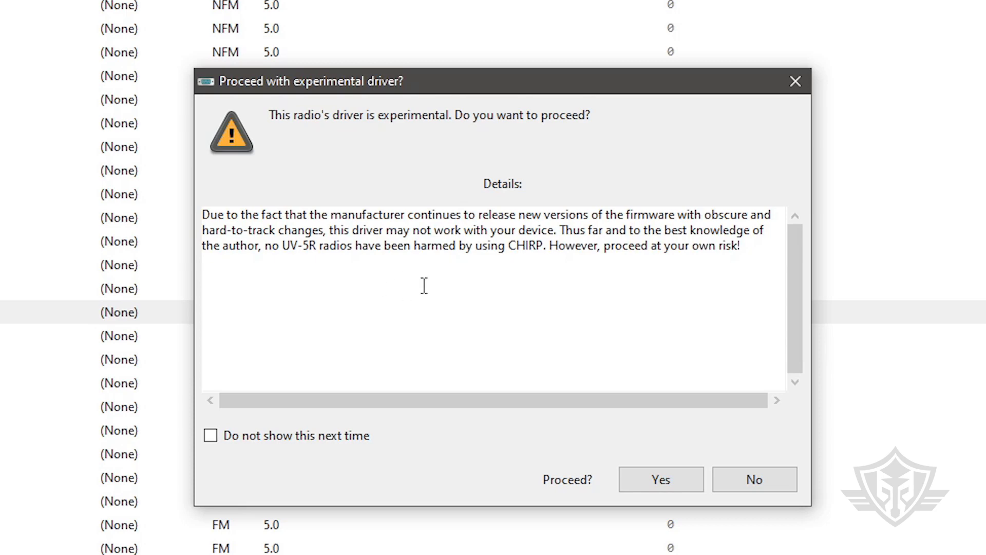
pyautogui.click(647, 480)
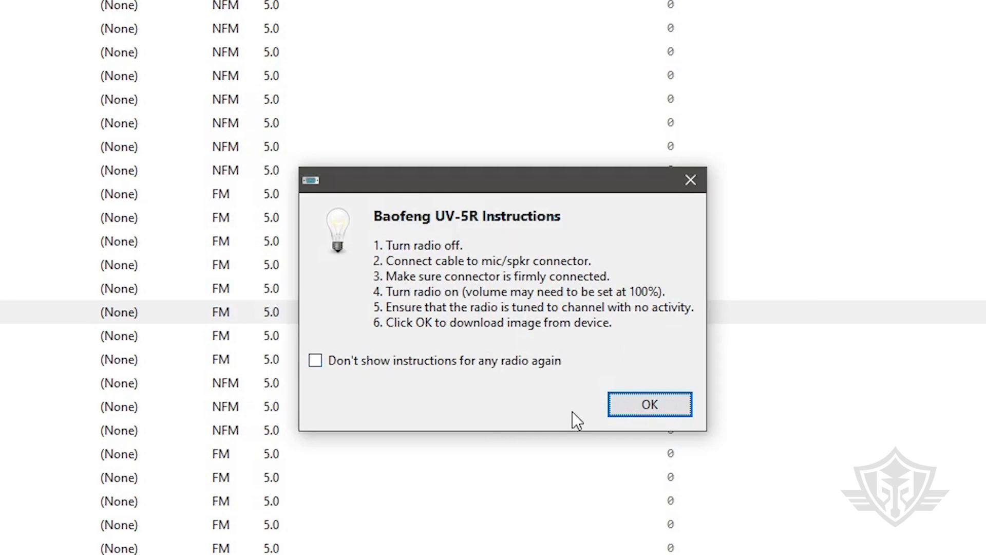
pyautogui.click(666, 403)
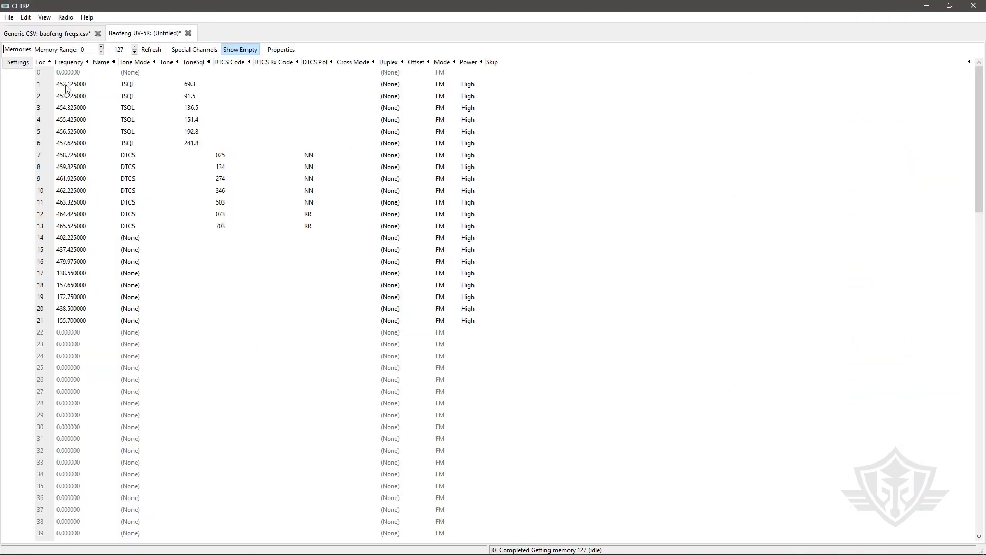
pyautogui.click(9, 18)
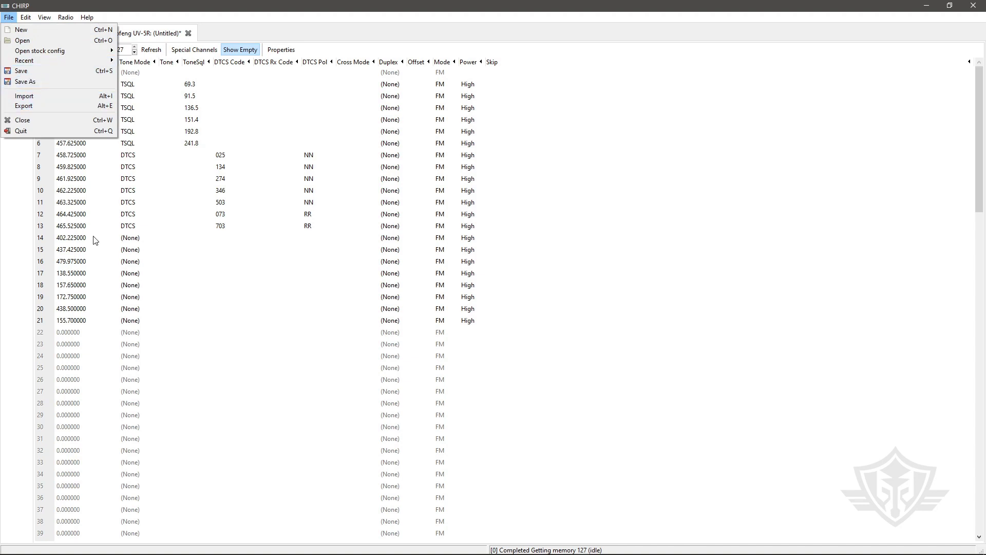
pyautogui.click(76, 326)
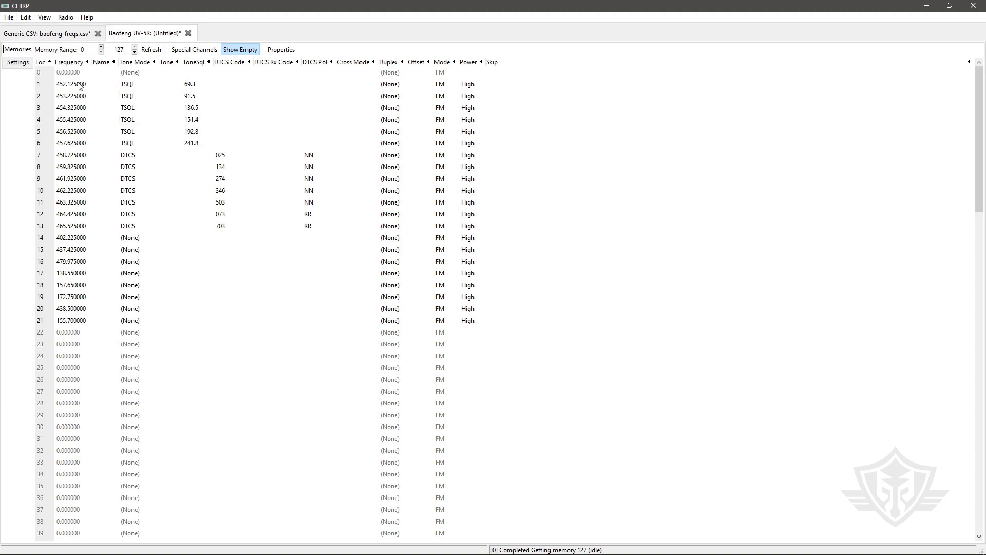
# - Delete memories 1 through 21 from the downloaded UV-5R list without shifting the other memories
pyautogui.click(79, 85)
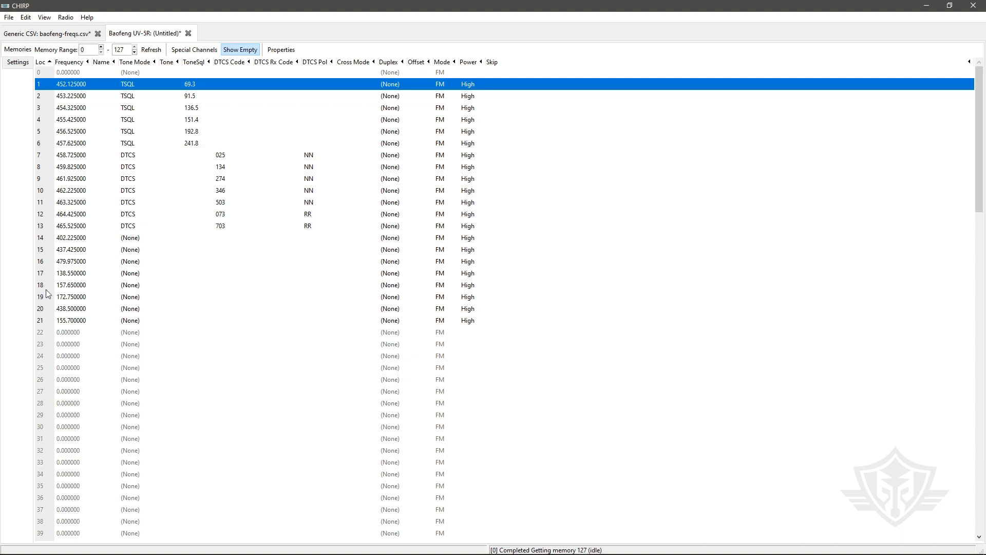
pyautogui.keyDown('shift'); pyautogui.click(42, 320); pyautogui.keyUp('shift')
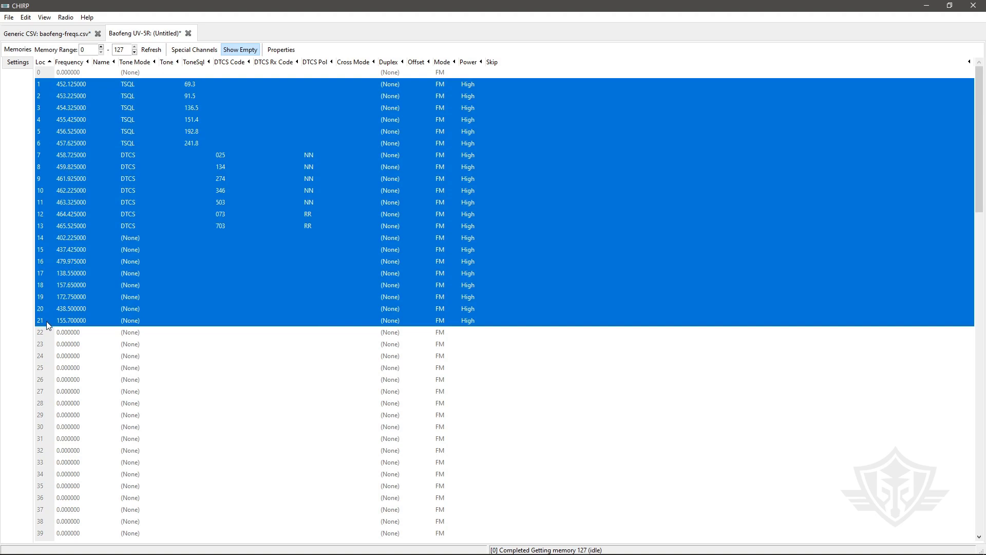
pyautogui.rightClick(48, 325)
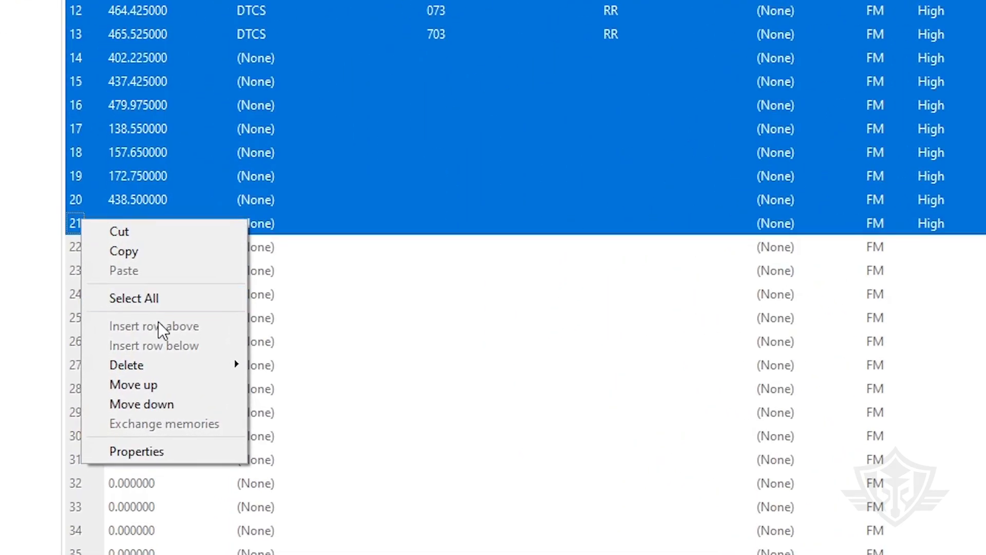
pyautogui.moveTo(169, 371)
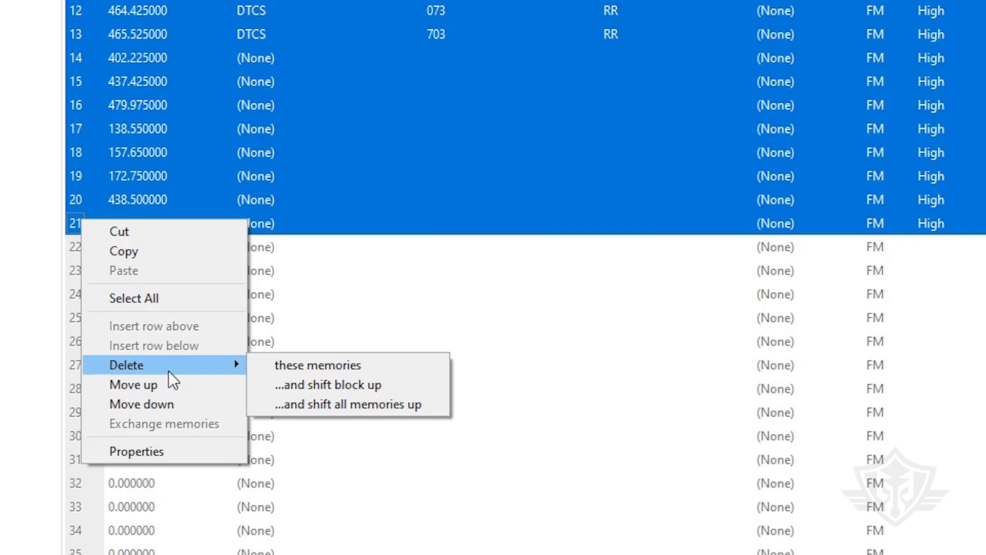
pyautogui.click(303, 366)
# - Open the US MURS Channels stock configuration and display its channel list
pyautogui.scroll(3, 166, 307)
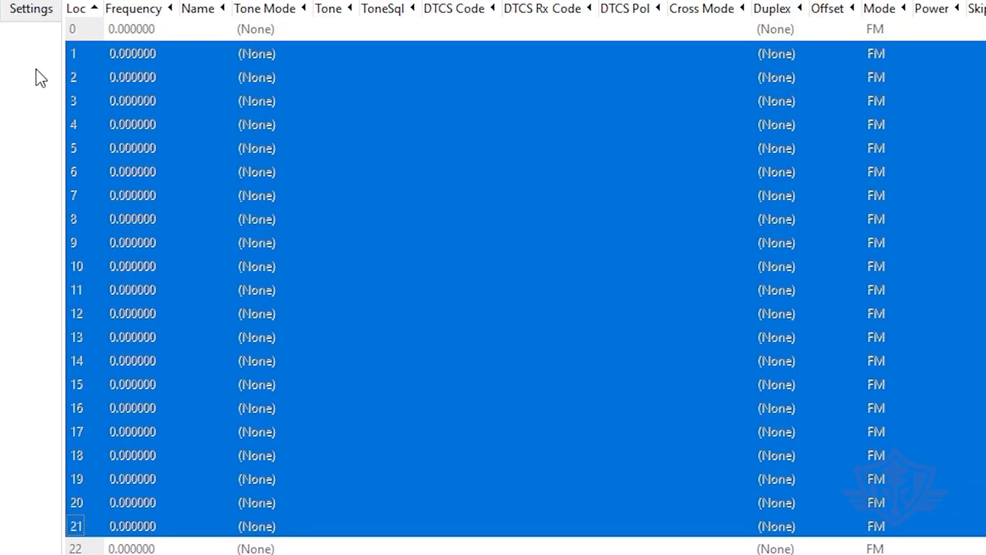
pyautogui.click(74, 54)
pyautogui.click(12, 0)
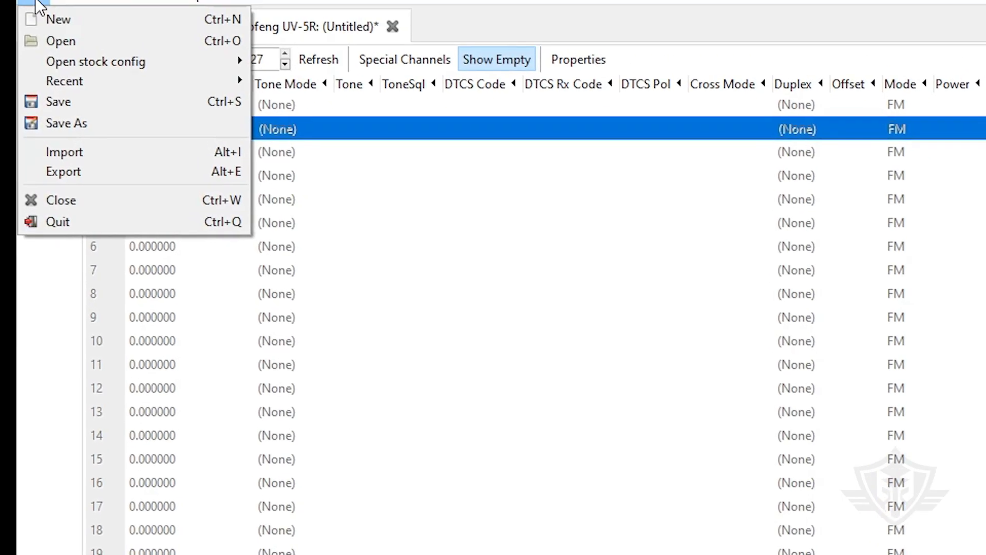
pyautogui.moveTo(66, 104)
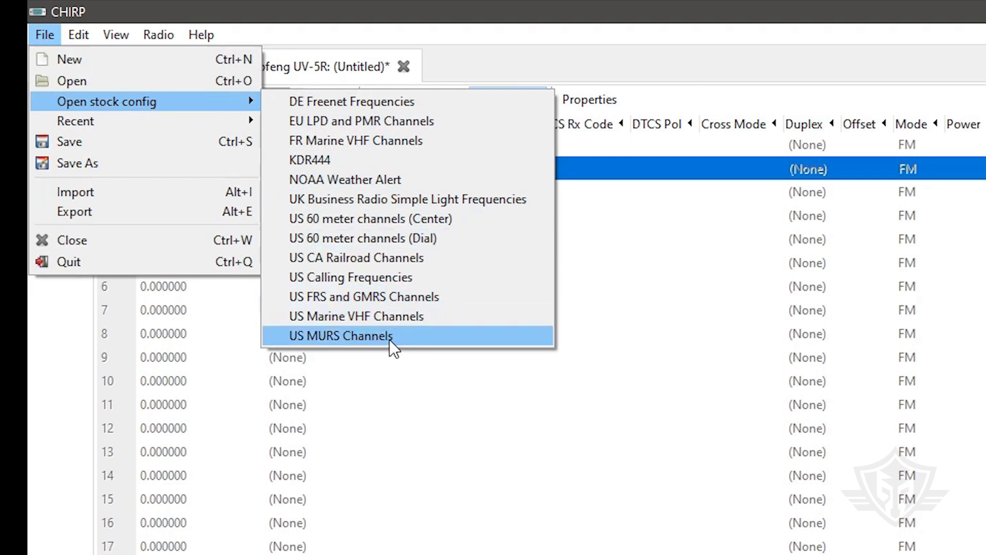
pyautogui.click(325, 335)
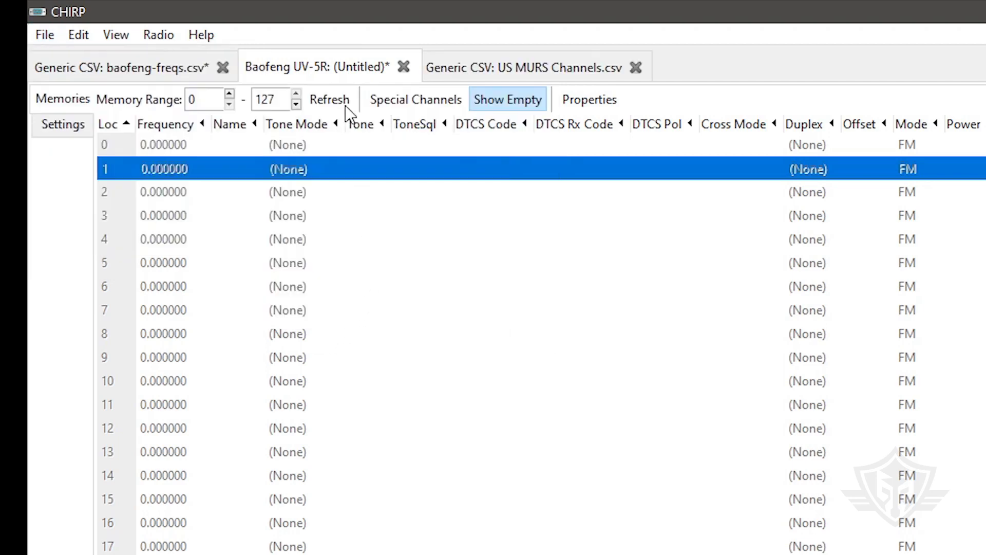
pyautogui.click(480, 69)
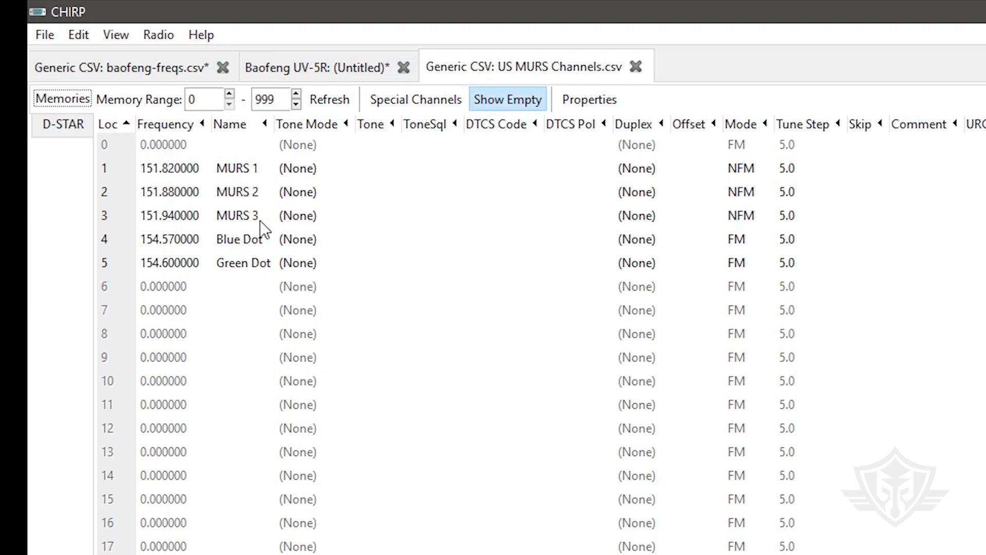
# - Copy memories 1 through 5 of the US MURS Channels list into the UV-5R list, starting at location 1
pyautogui.click(117, 168)
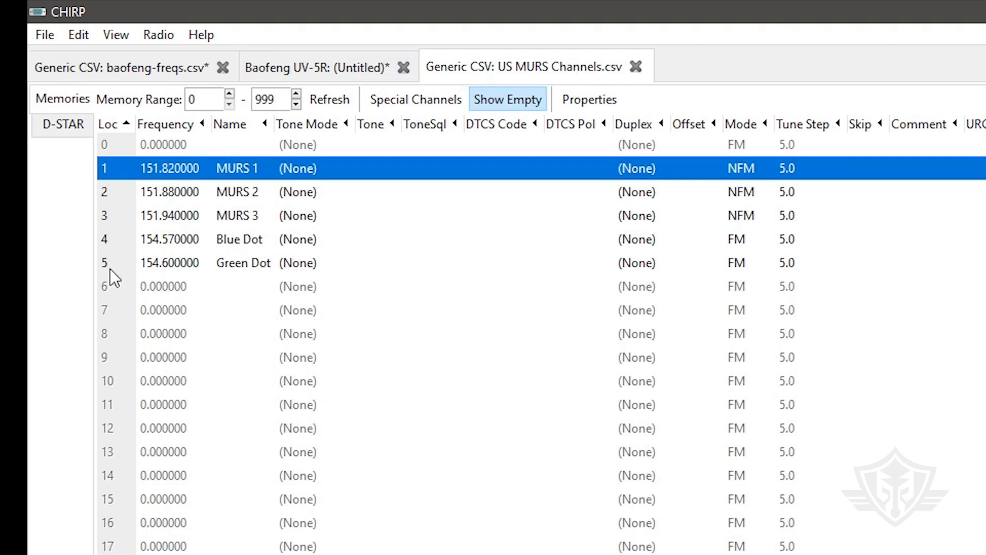
pyautogui.keyDown('shift'); pyautogui.click(122, 263); pyautogui.keyUp('shift')
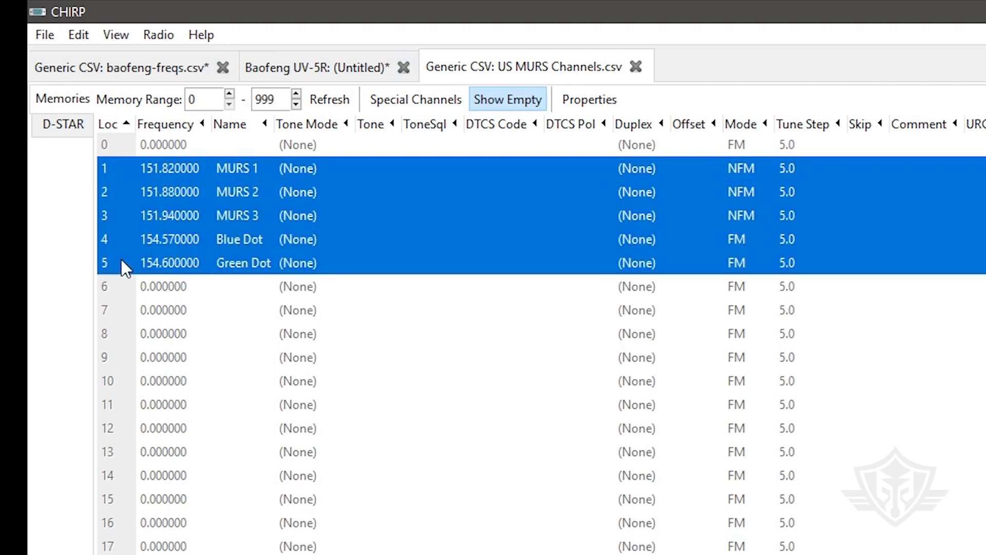
pyautogui.rightClick(116, 263)
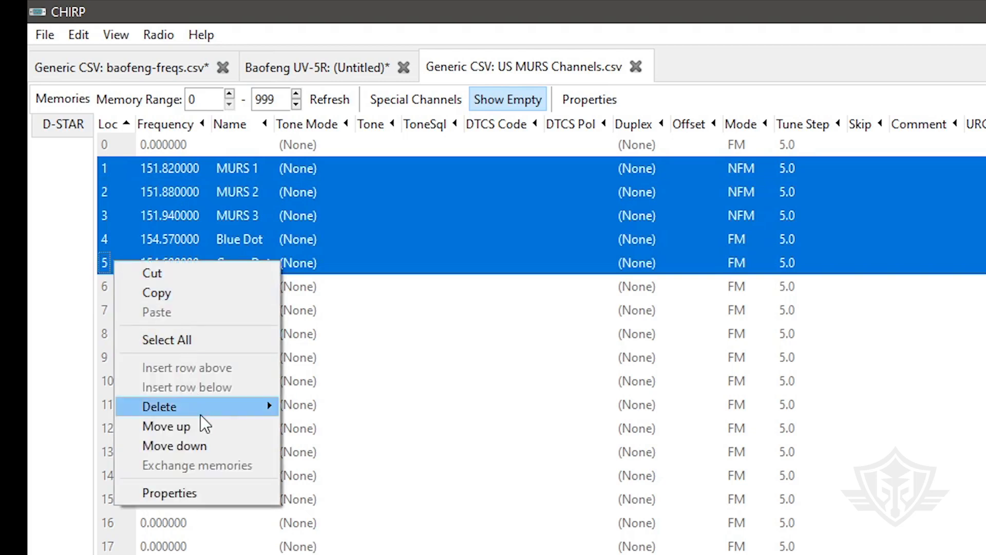
pyautogui.click(149, 293)
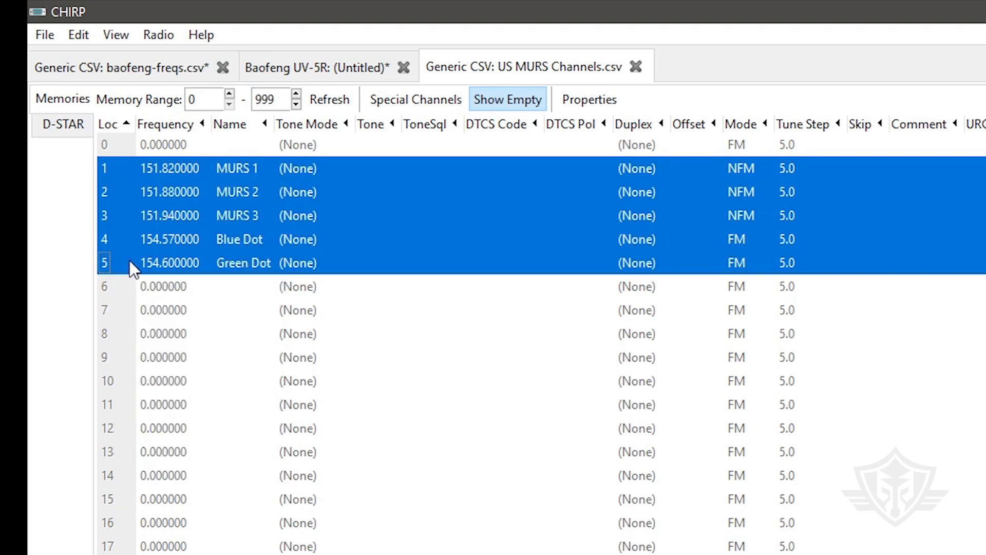
pyautogui.click(333, 67)
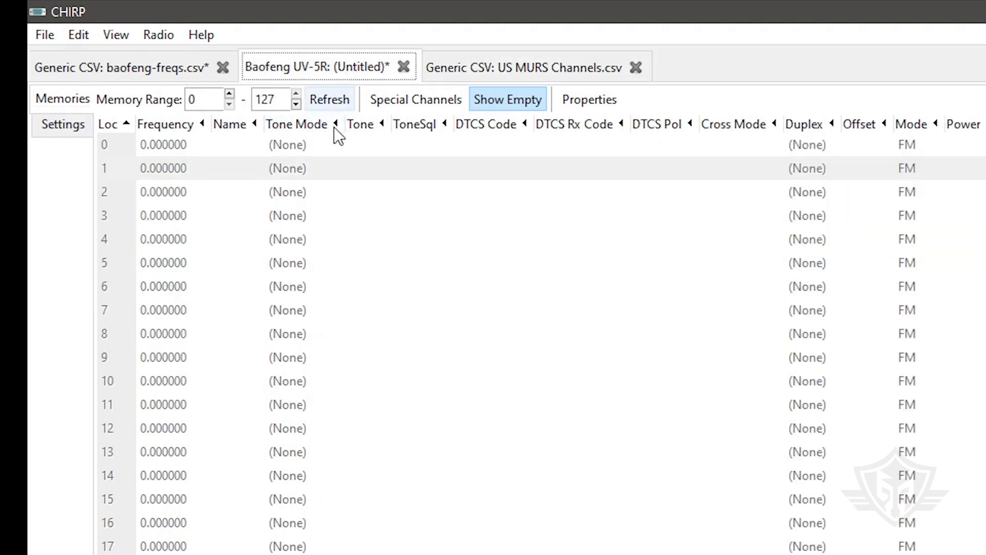
pyautogui.click(123, 165)
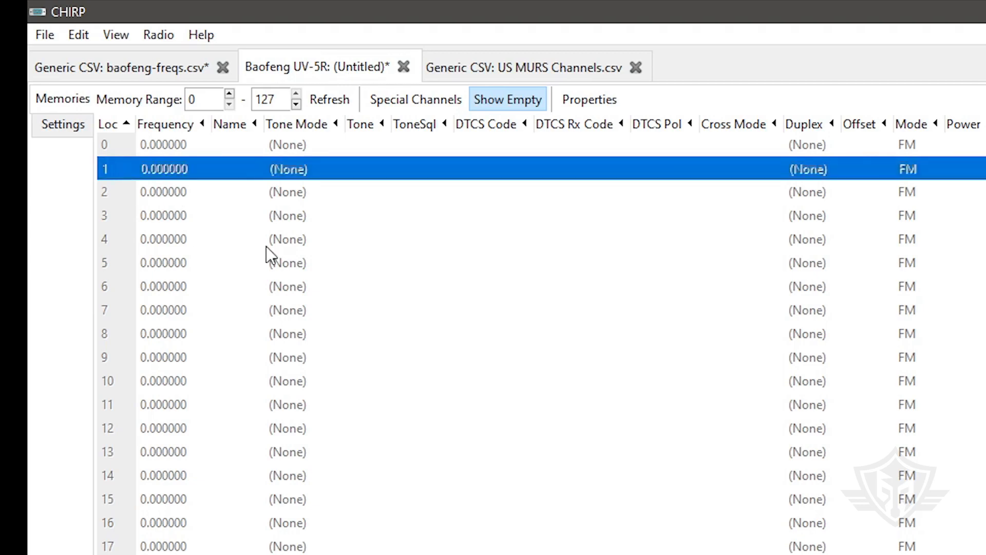
pyautogui.rightClick(129, 168)
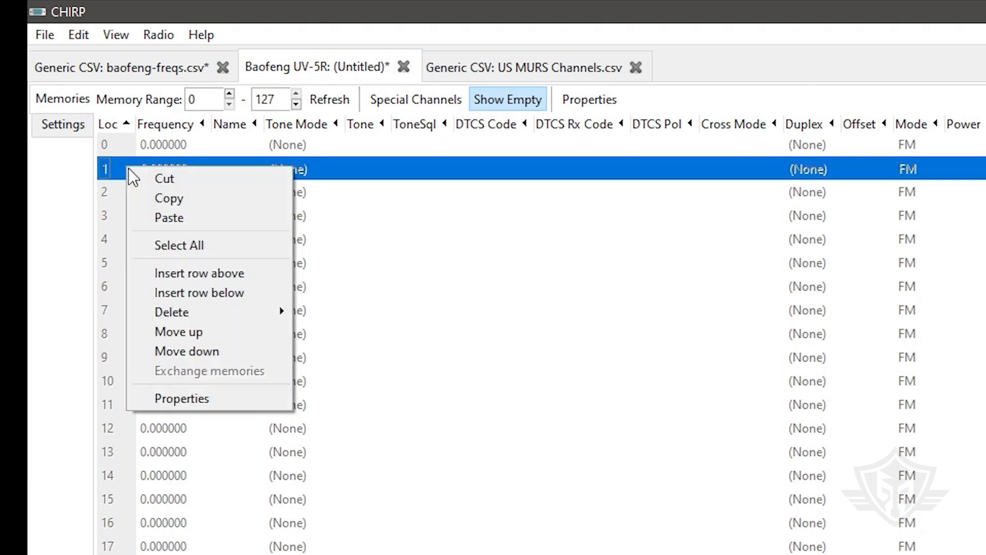
pyautogui.click(185, 217)
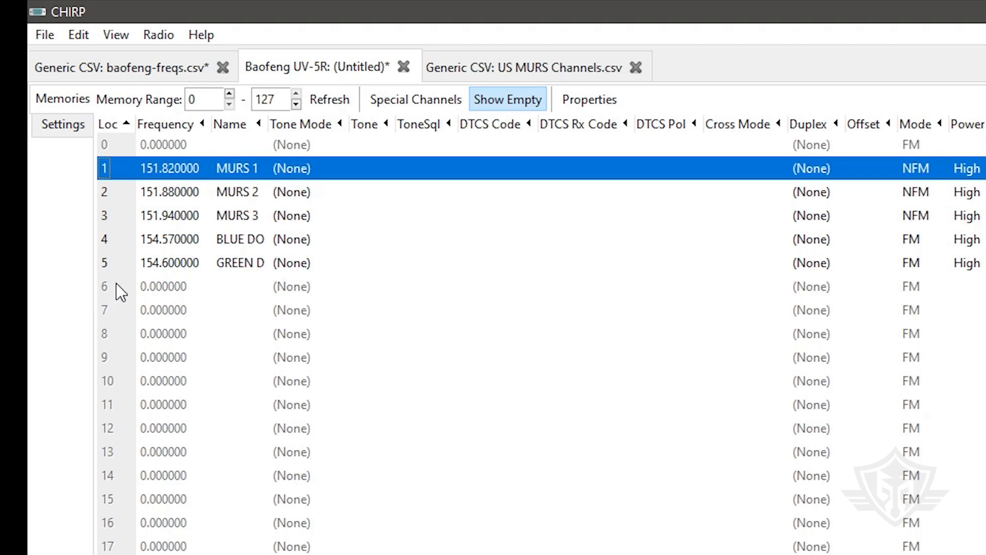
# - Close the US MURS Channels and baofeng-freqs.csv files, keeping only the UV-5R list open
pyautogui.click(127, 313)
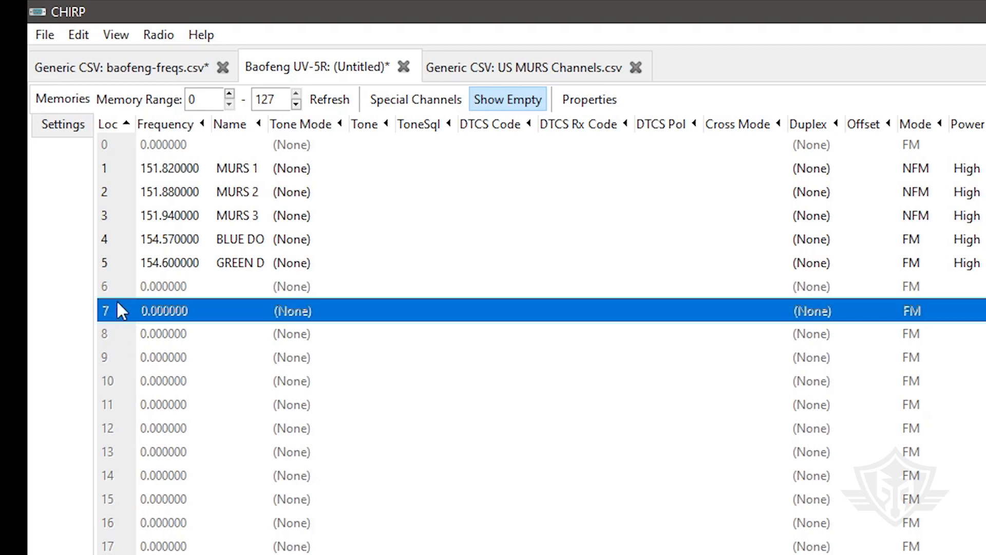
pyautogui.click(634, 67)
pyautogui.click(222, 68)
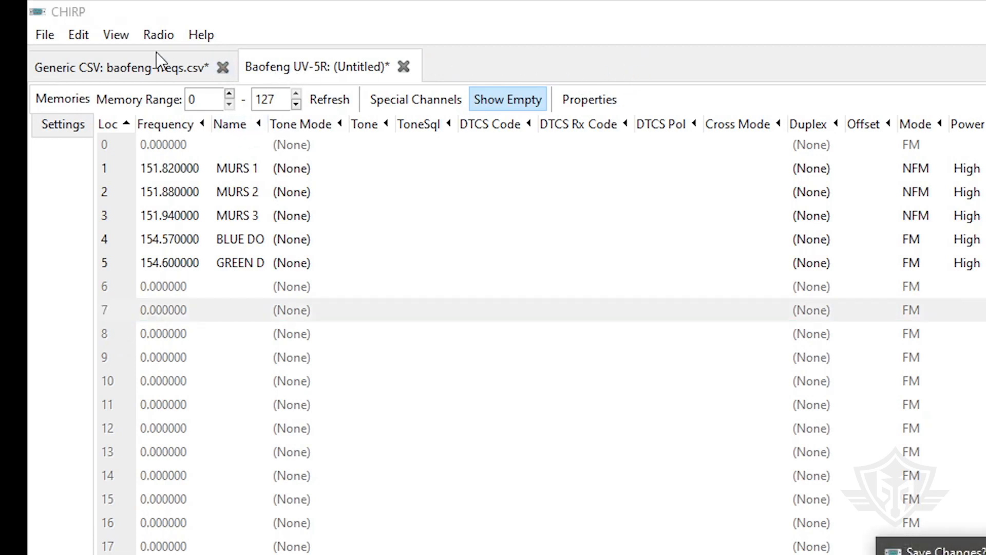
pyautogui.click(898, 537)
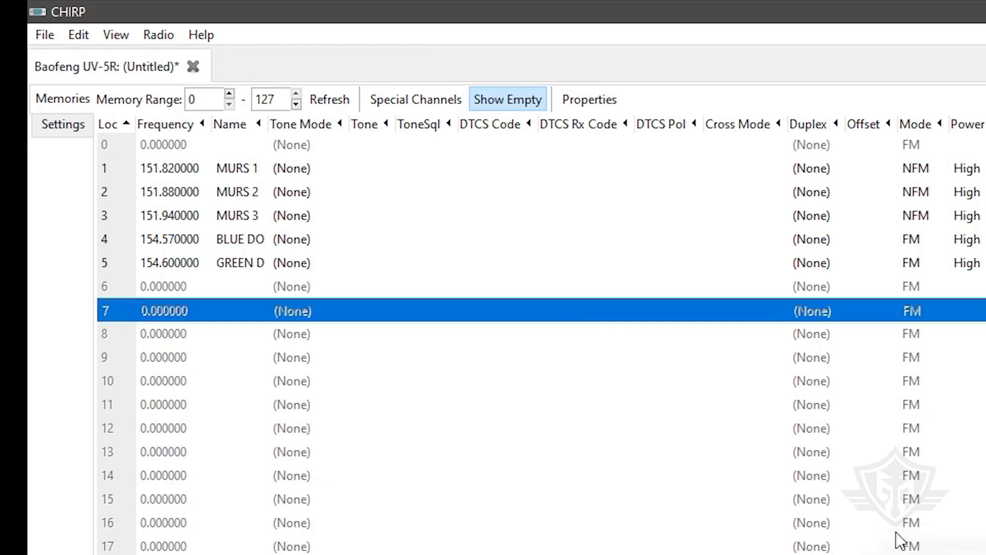
# - Open the US FRS and GMRS Channels stock configuration and display its channel list
pyautogui.click(51, 38)
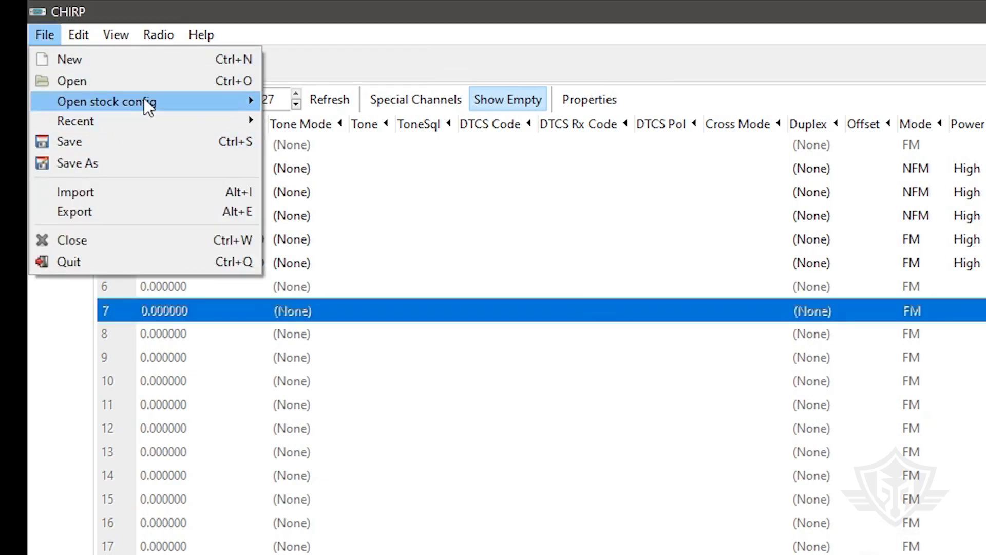
pyautogui.moveTo(158, 100)
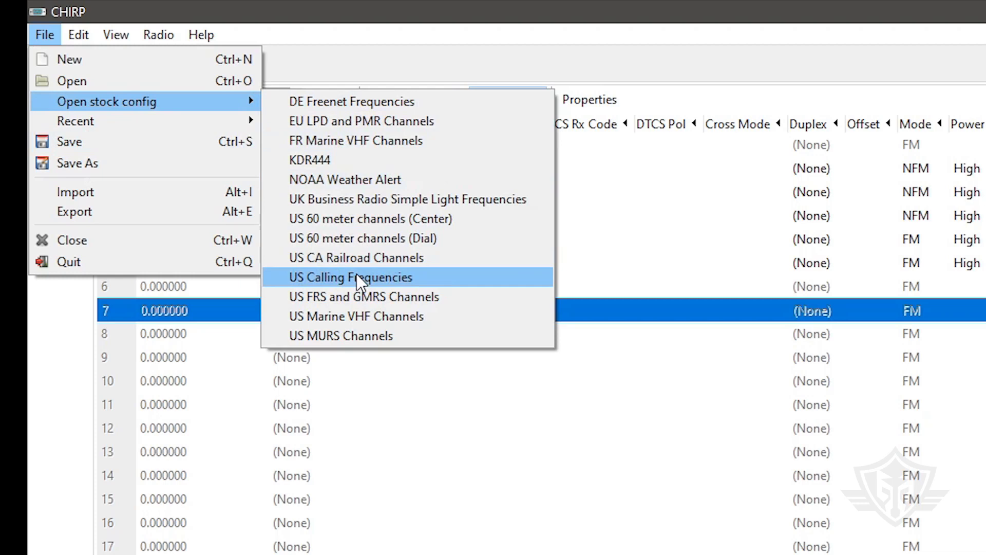
pyautogui.click(349, 299)
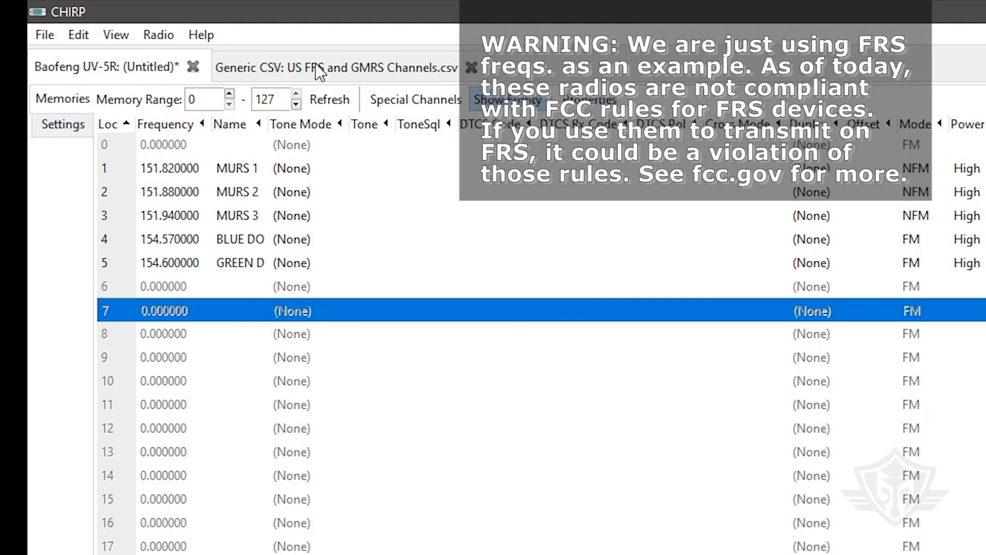
pyautogui.click(315, 63)
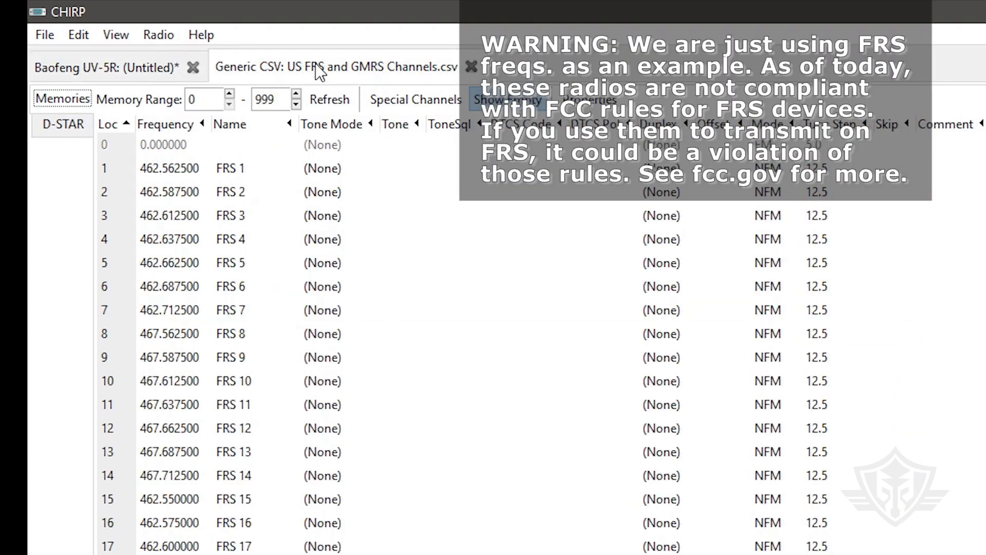
# - Copy memories 1 through 52 of the US FRS and GMRS Channels list
pyautogui.click(121, 168)
pyautogui.scroll(-15, 431, 521)
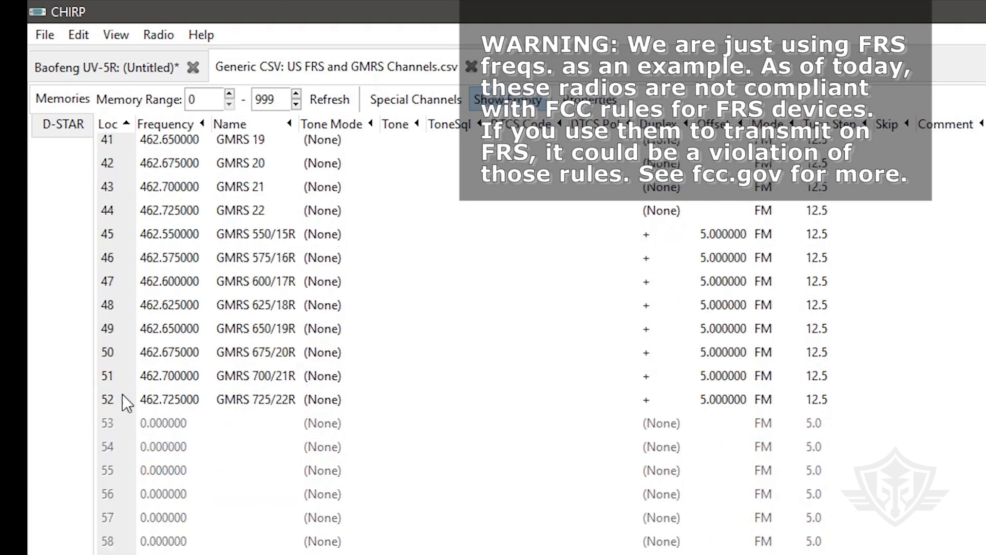
pyautogui.keyDown('shift'); pyautogui.click(122, 403); pyautogui.keyUp('shift')
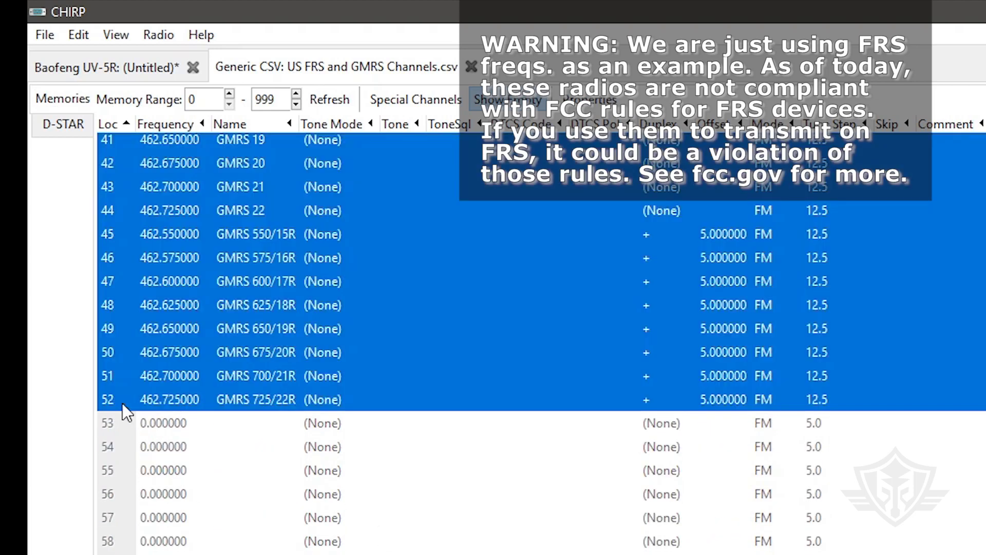
pyautogui.rightClick(252, 368)
pyautogui.click(286, 398)
# - Paste the copied FRS and GMRS channels into the Baofeng UV-5R list, starting at location 7
pyautogui.click(118, 69)
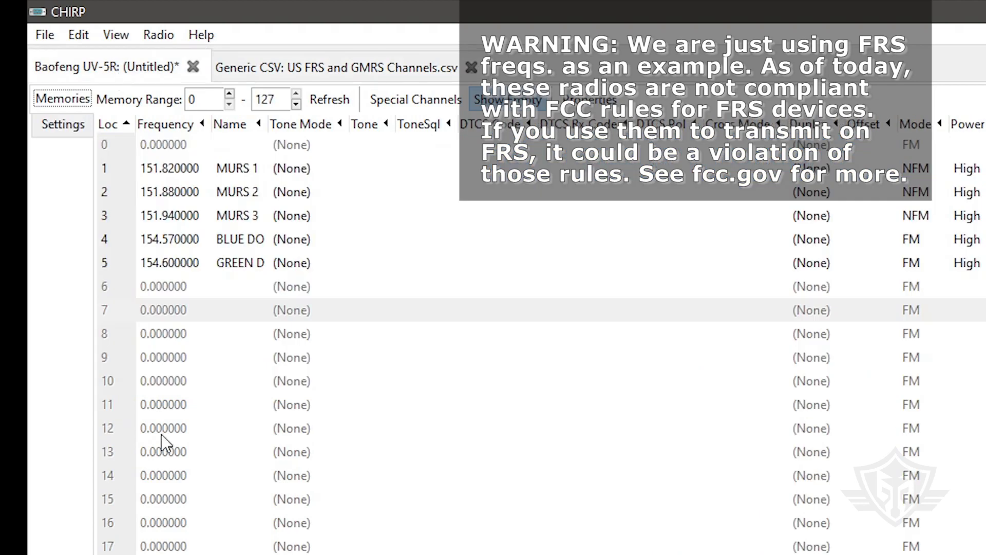
pyautogui.click(115, 310)
pyautogui.rightClick(115, 309)
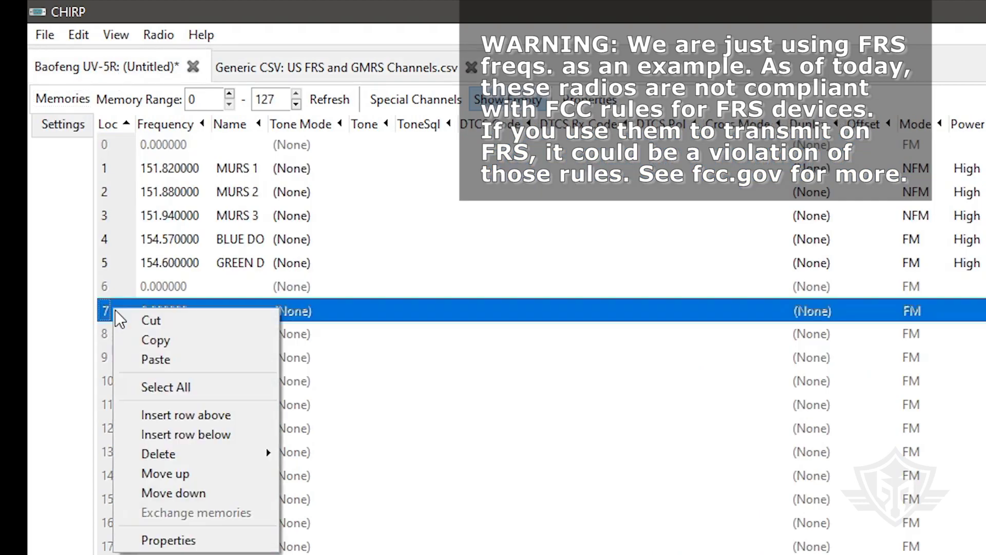
pyautogui.click(162, 359)
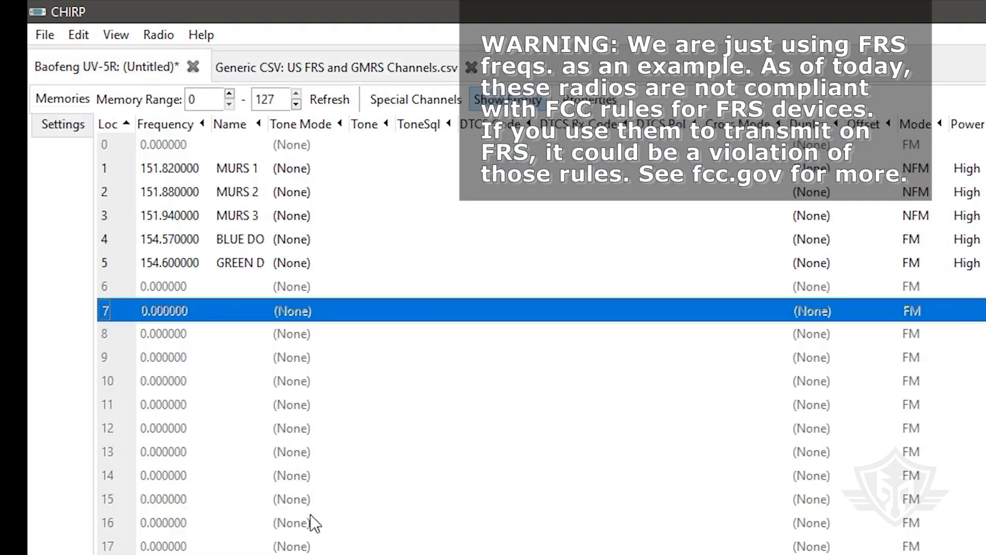
pyautogui.scroll(-14, 282, 500)
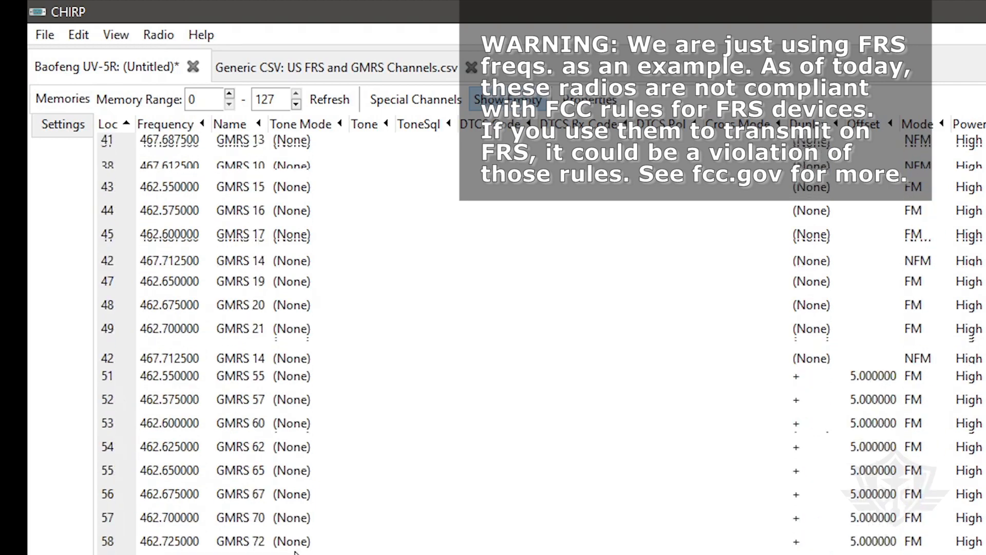
pyautogui.scroll(14, 285, 537)
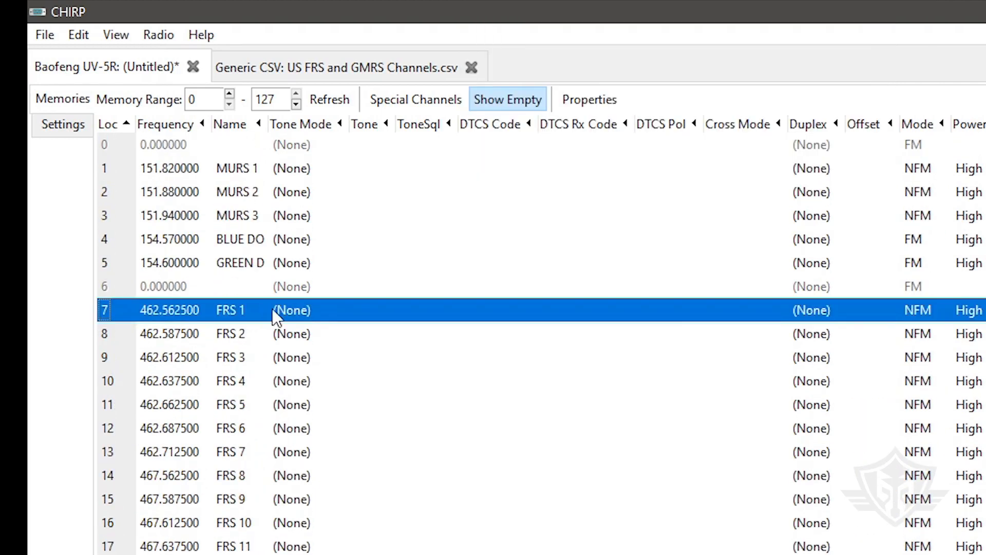
pyautogui.click(47, 35)
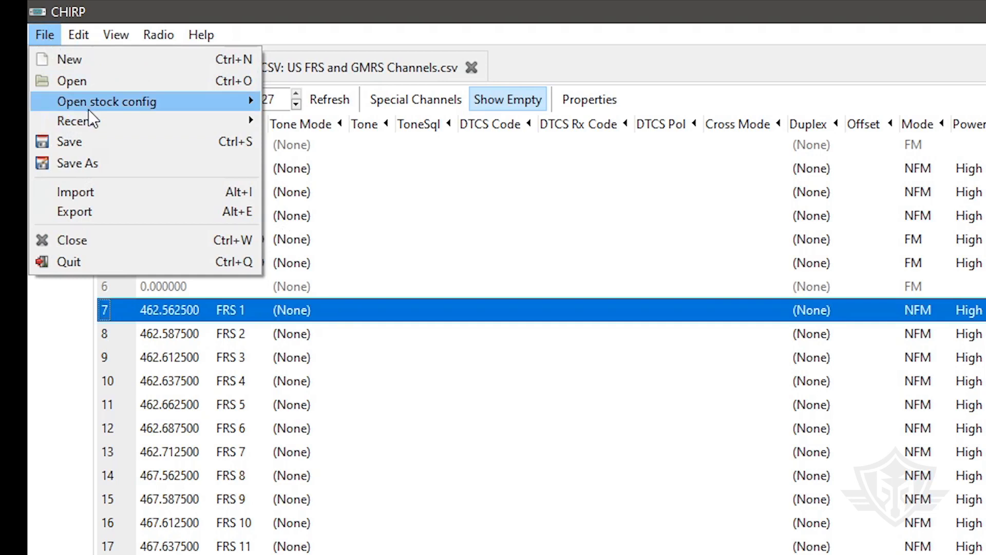
pyautogui.moveTo(93, 107)
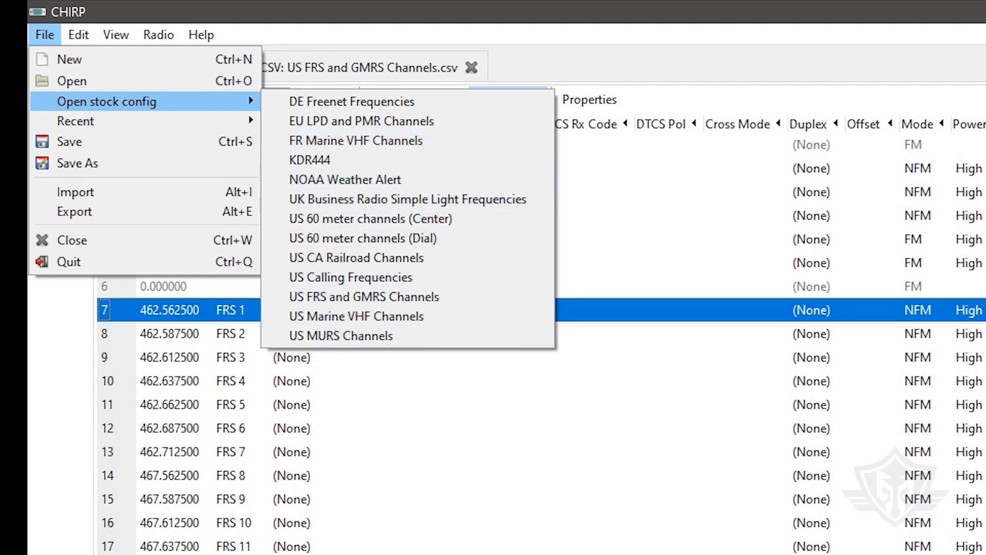
pyautogui.press('Escape')
pyautogui.press('Escape')
# - Enter the frequency 468.5 for the empty memory 60 in the UV-5R list
pyautogui.scroll(-11, 514, 344)
pyautogui.scroll(-4, 513, 344)
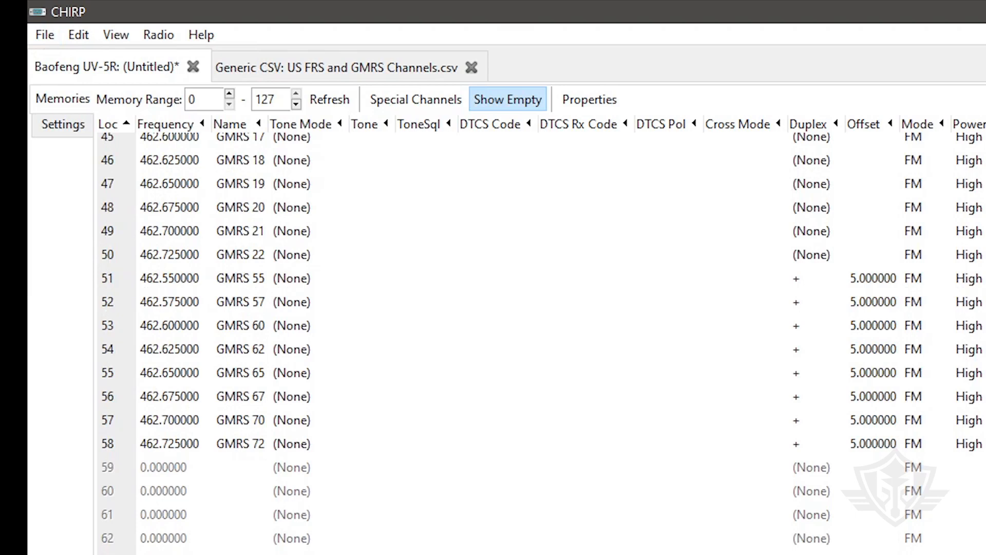
pyautogui.click(110, 491)
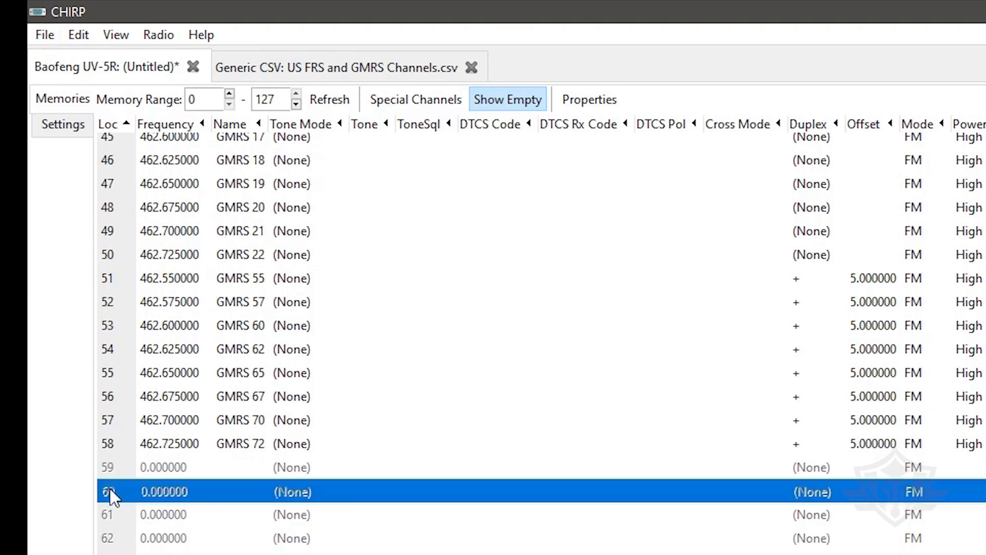
pyautogui.click(164, 491)
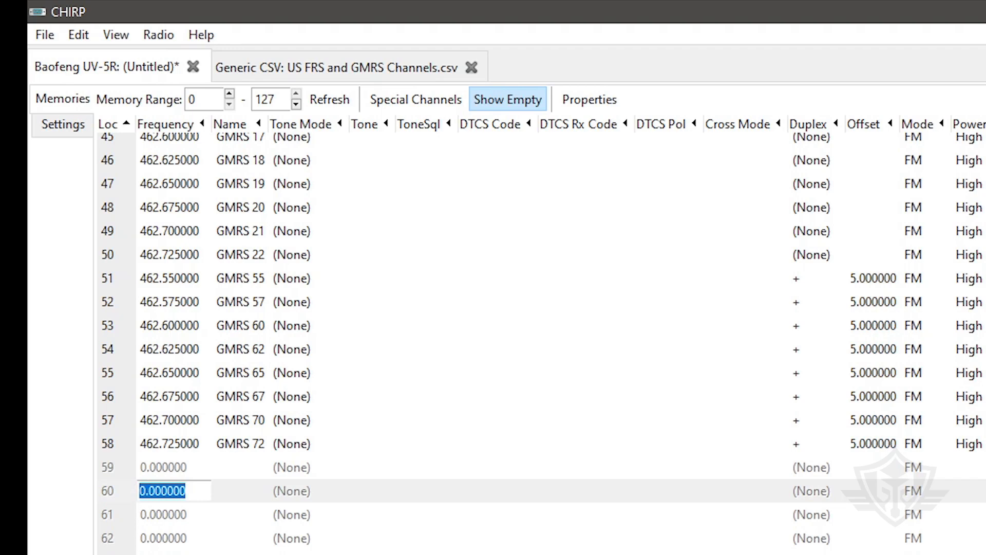
pyautogui.write('4')
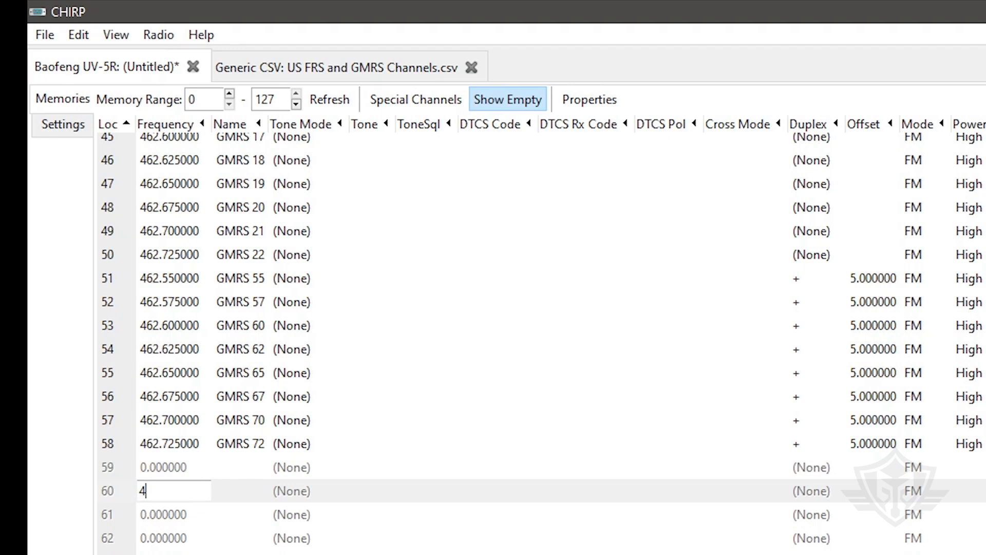
pyautogui.write('68.5')
# - Name memory 60 LOCSHRF
pyautogui.click(228, 492)
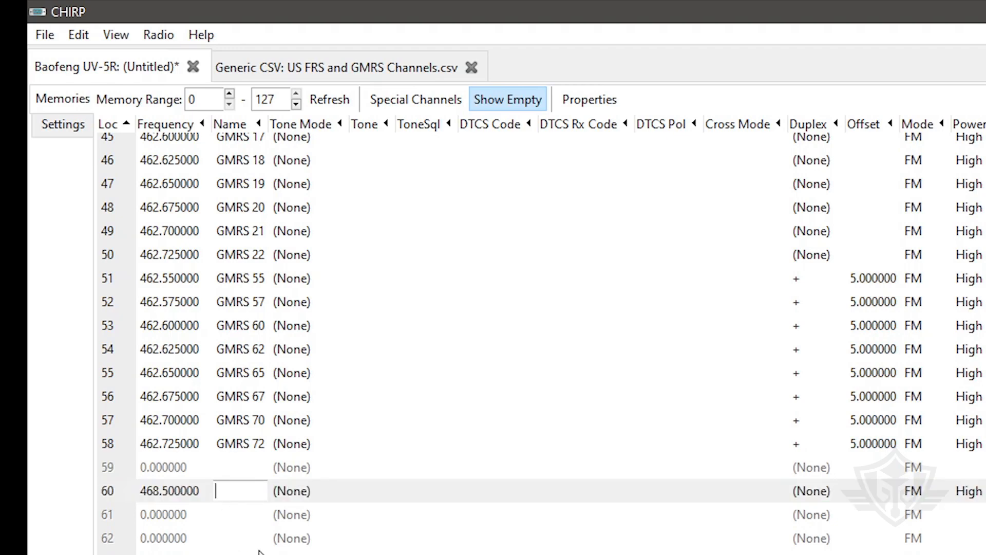
pyautogui.write('Loc')
pyautogui.press('BackSpace')
pyautogui.write('shrf')
pyautogui.click(238, 513)
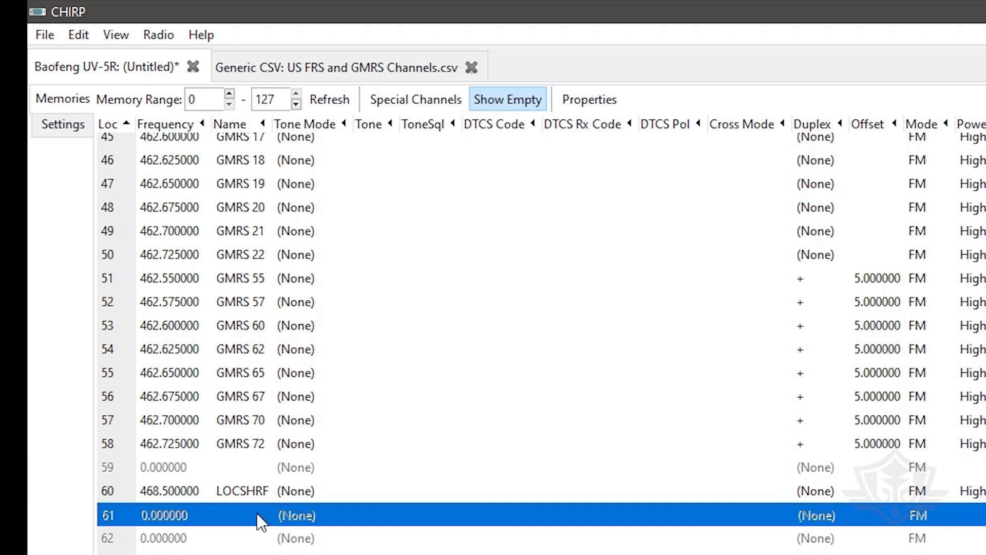
# - Check the offset field and the available power levels of memory 60
pyautogui.click(872, 494)
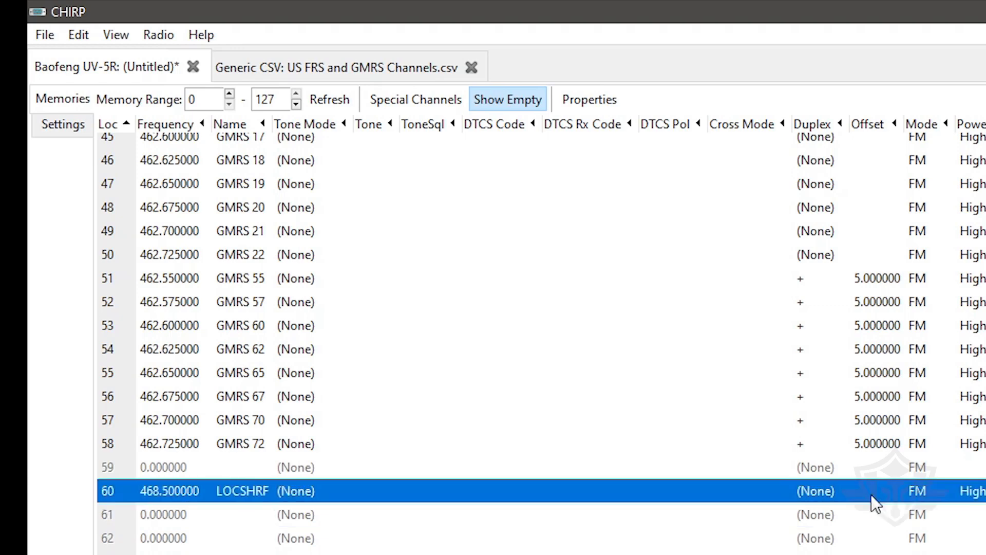
pyautogui.click(871, 494)
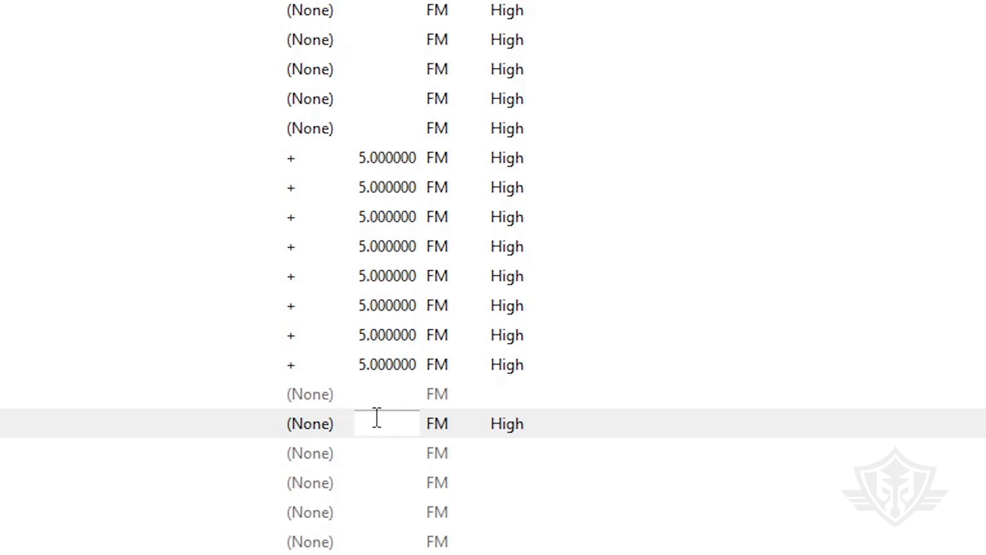
pyautogui.click(510, 431)
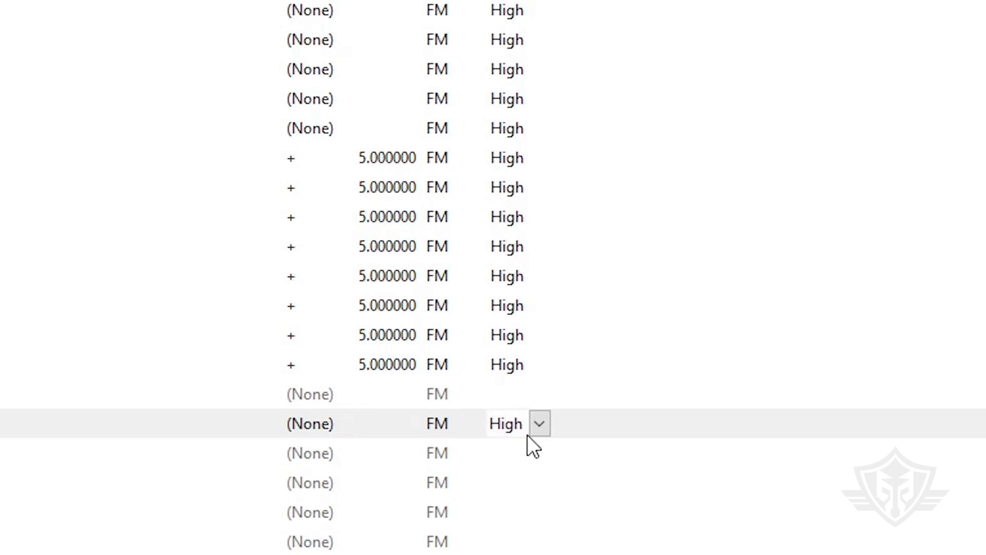
pyautogui.click(539, 424)
pyautogui.click(540, 425)
pyautogui.press('Return')
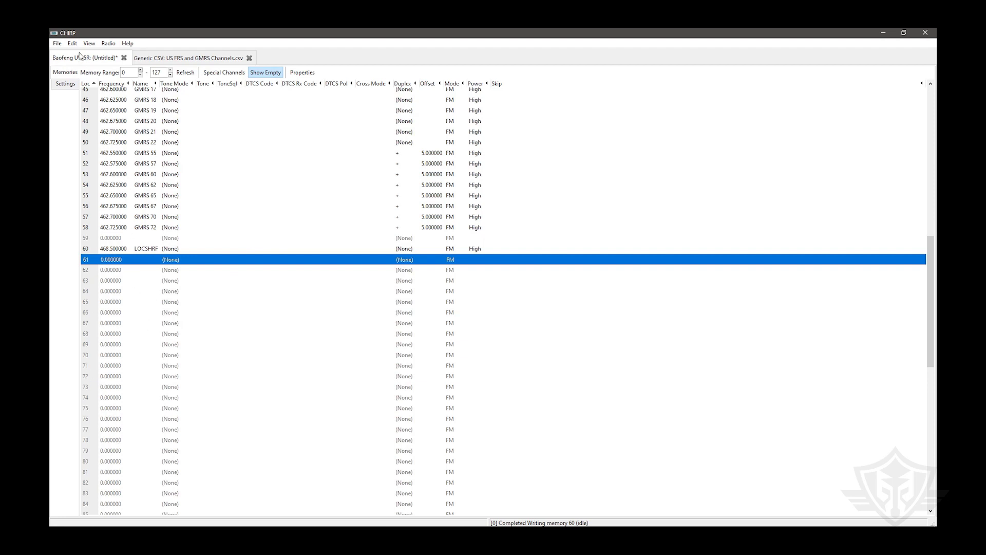
pyautogui.click(57, 43)
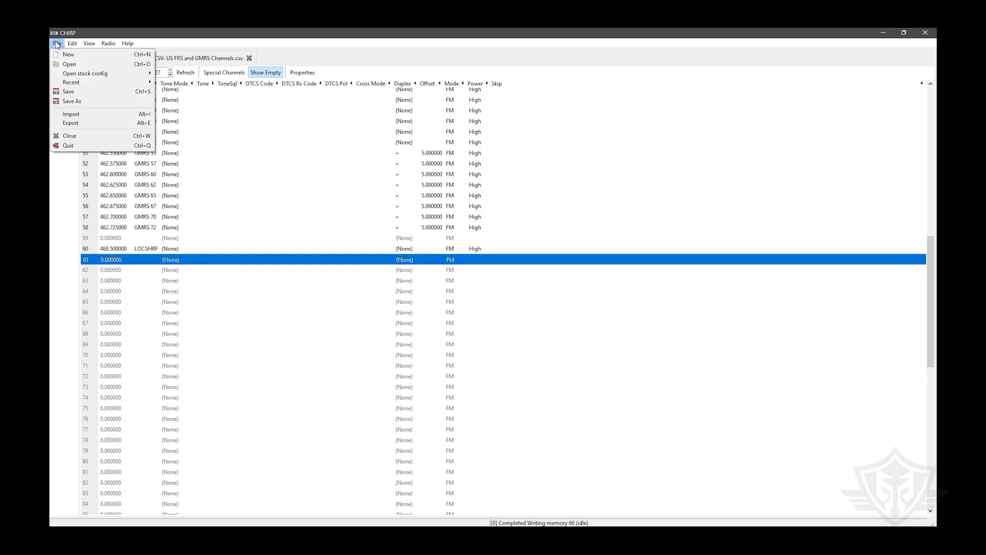
pyautogui.click(72, 101)
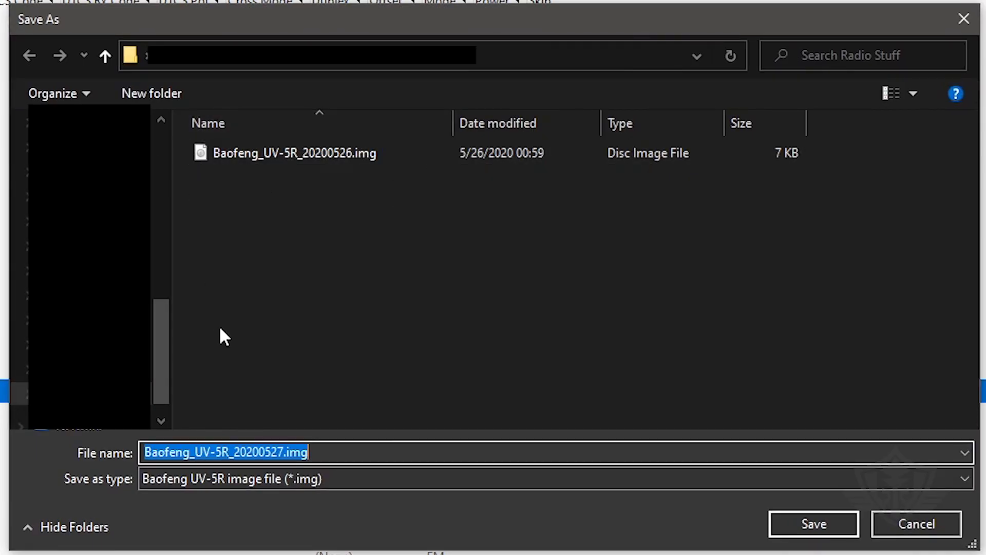
pyautogui.click(886, 531)
pyautogui.click(39, 32)
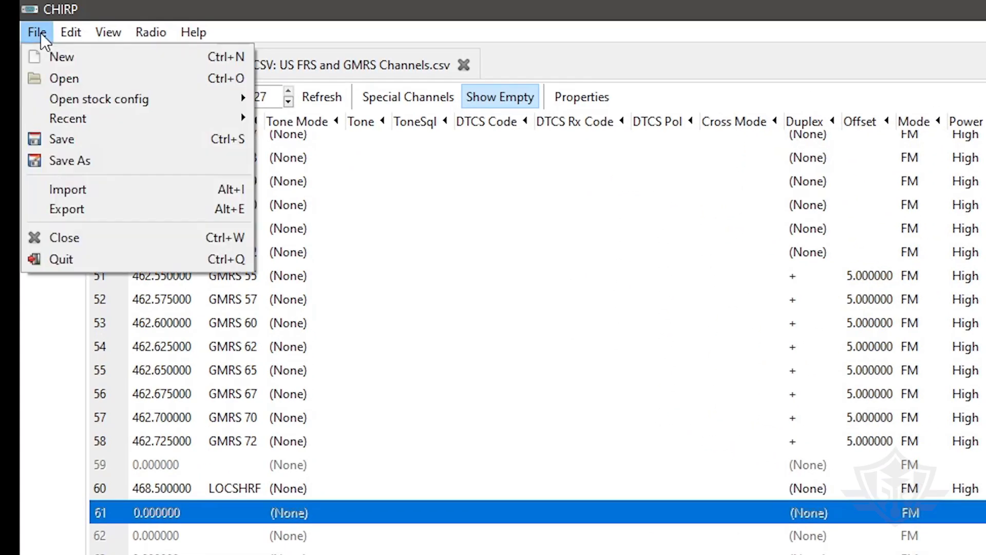
pyautogui.click(144, 208)
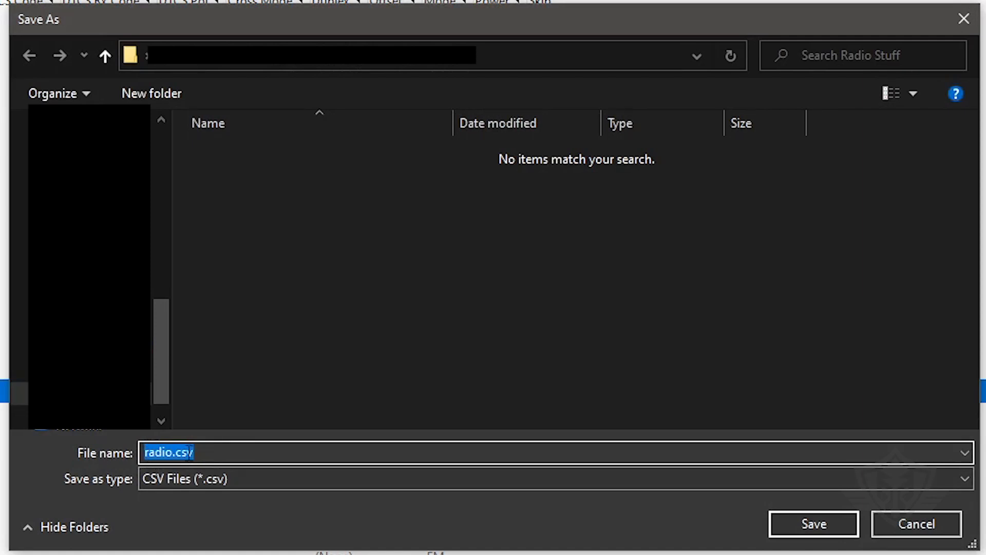
pyautogui.click(917, 527)
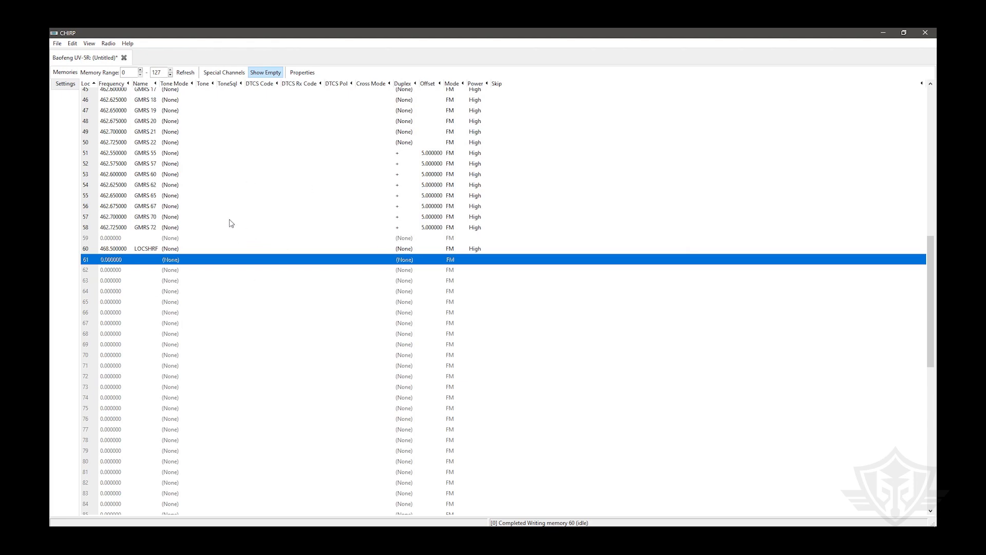
# - Upload the UV-5R channel list to the radio on port COM5, acknowledging the instructions and proceeding with the experimental driver
pyautogui.click(108, 44)
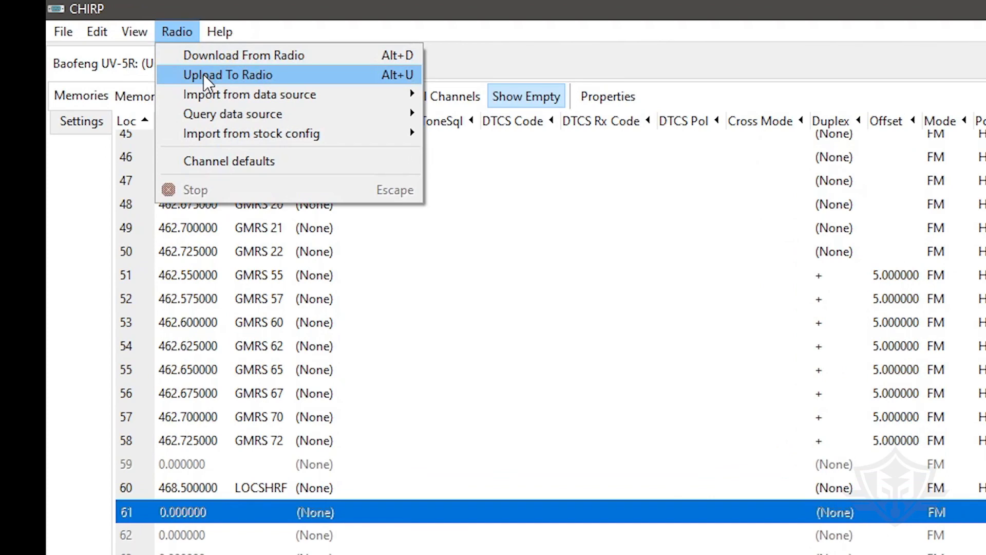
pyautogui.click(204, 75)
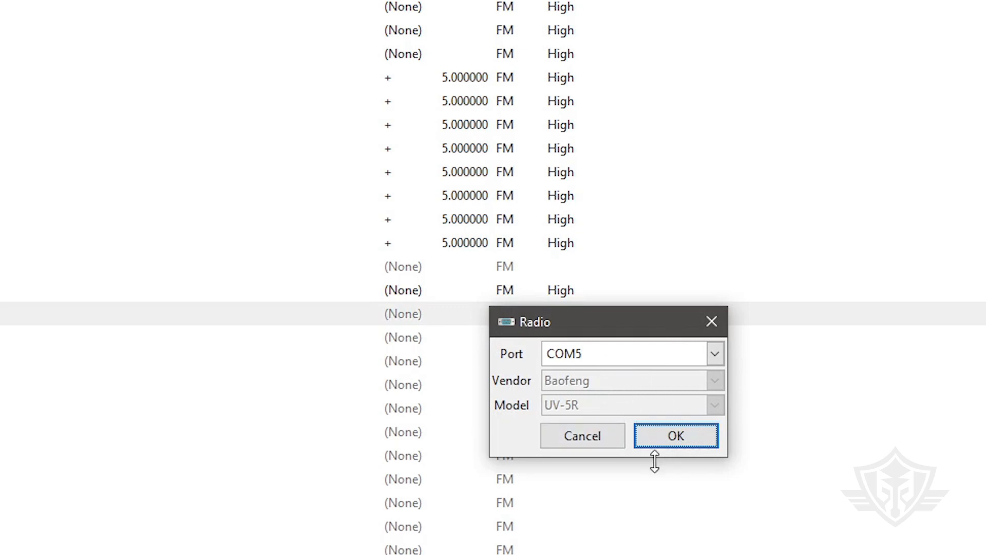
pyautogui.click(686, 442)
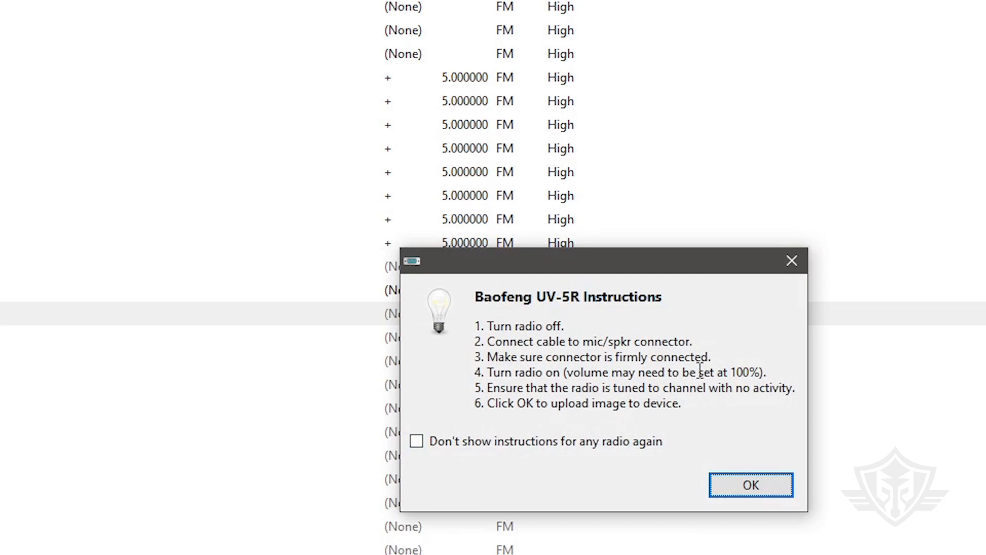
pyautogui.click(454, 444)
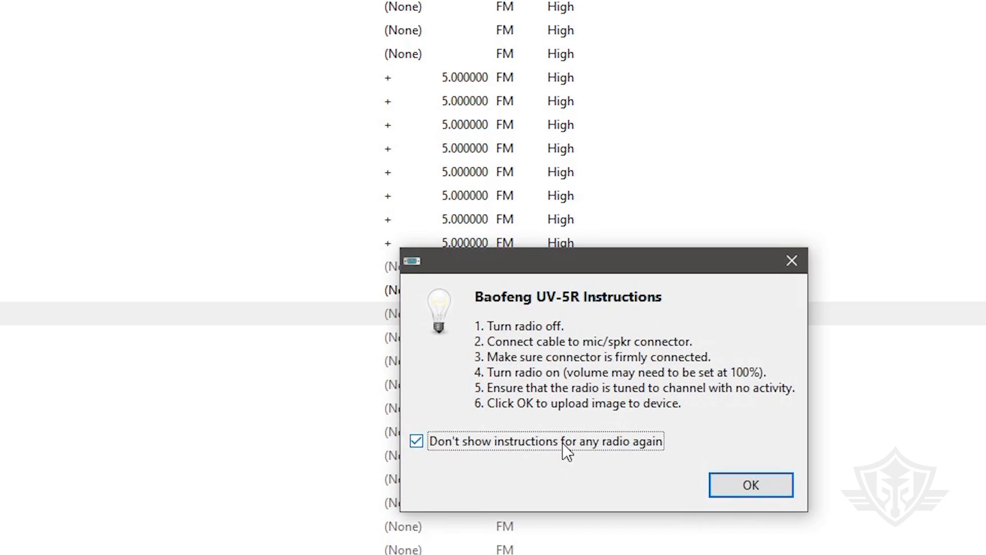
pyautogui.click(550, 441)
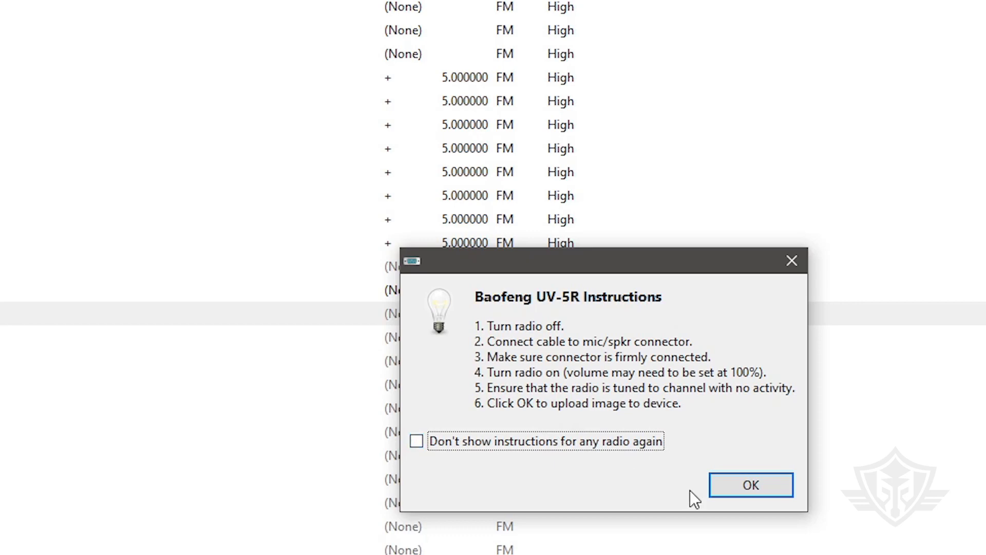
pyautogui.click(751, 487)
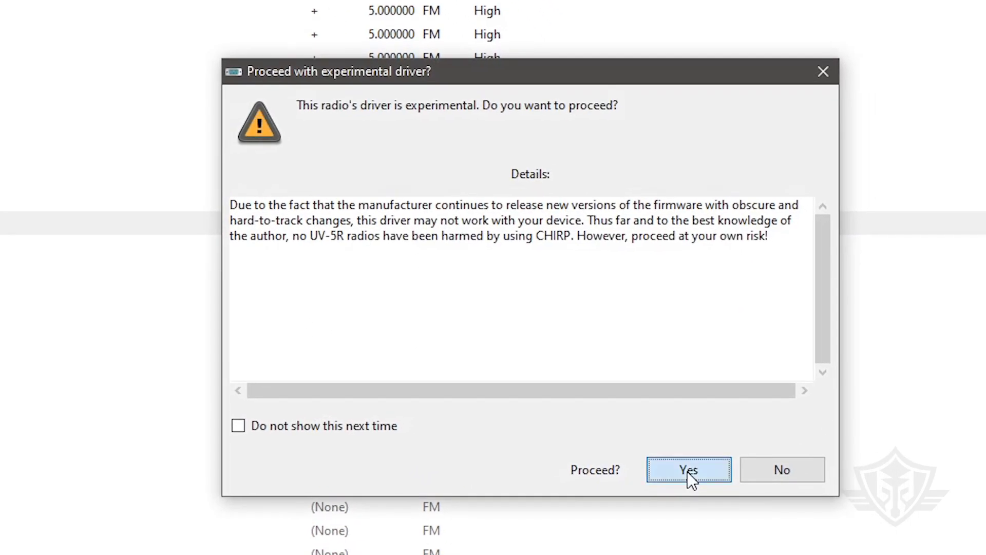
pyautogui.click(687, 471)
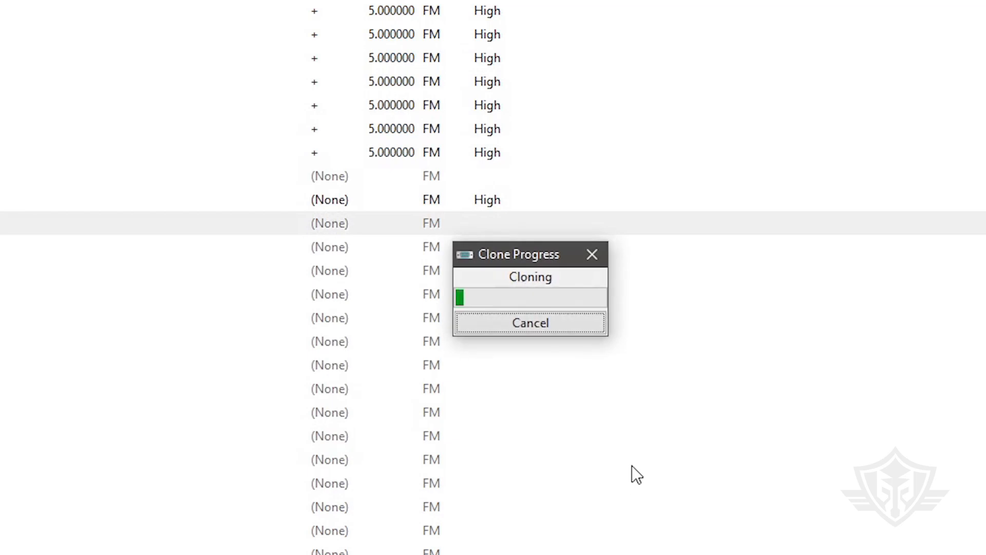